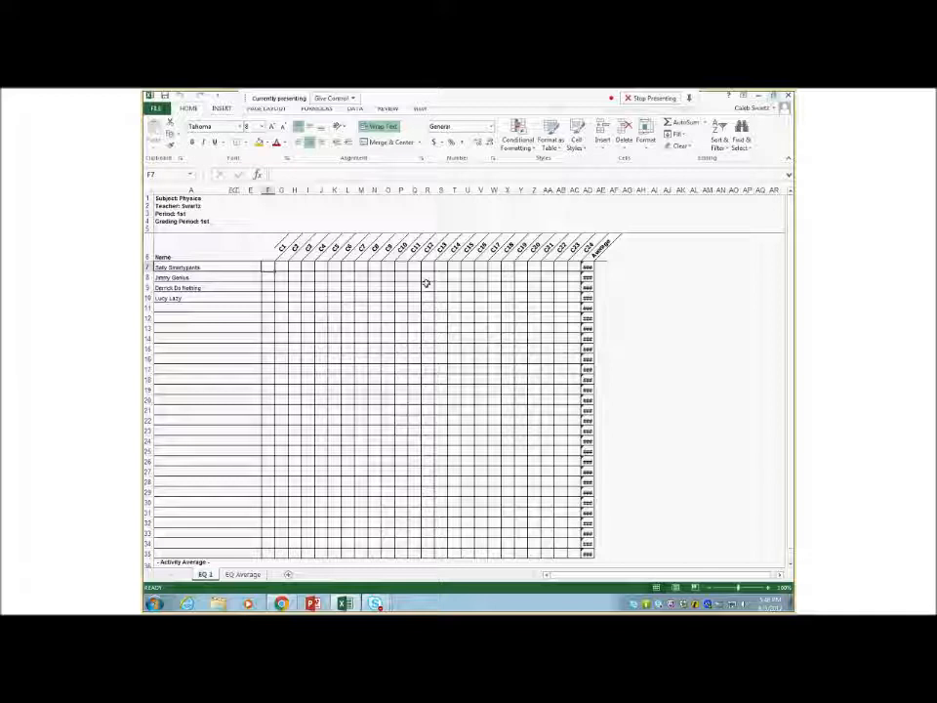
Step: Examine the average formula in AD7, the class details in A1:A4 and the student names in A7:A10
left_click(588, 267)
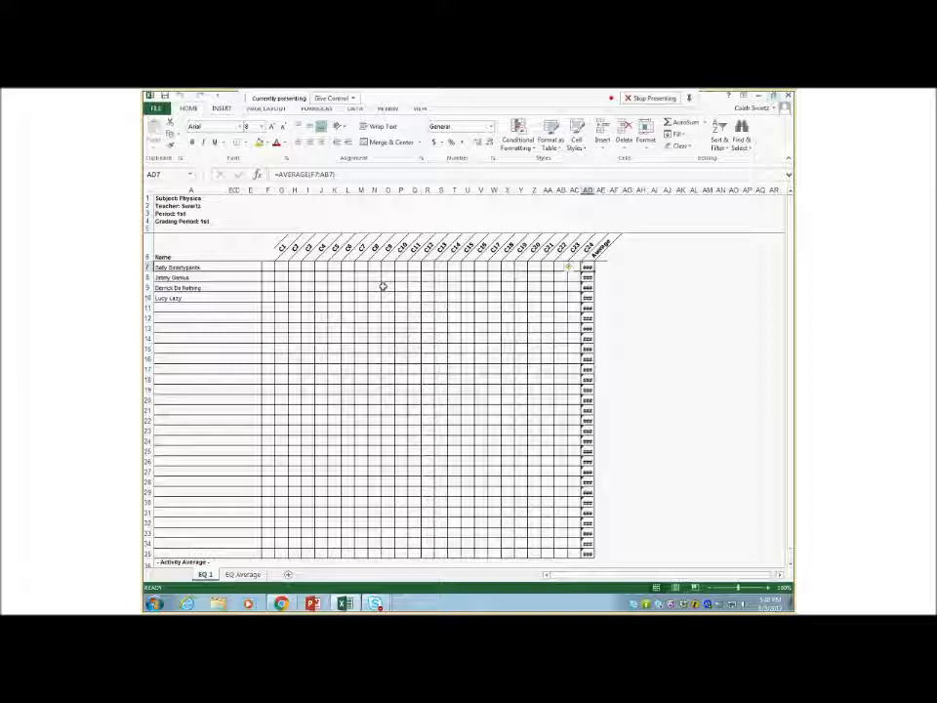
left_click(269, 267)
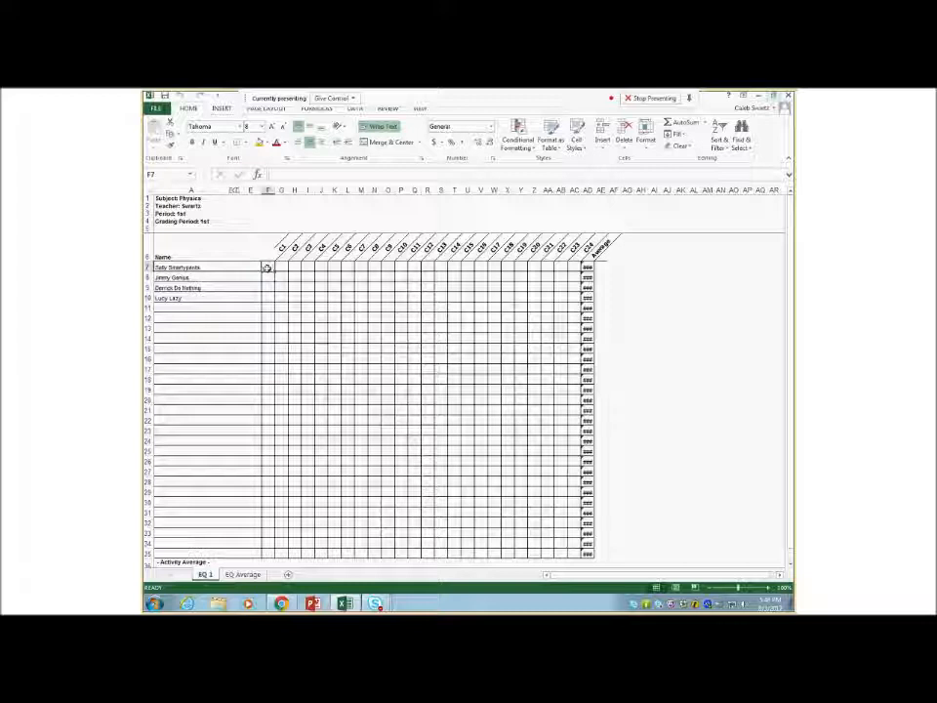
left_click(192, 198)
left_click(191, 206)
left_click(185, 214)
left_click(185, 222)
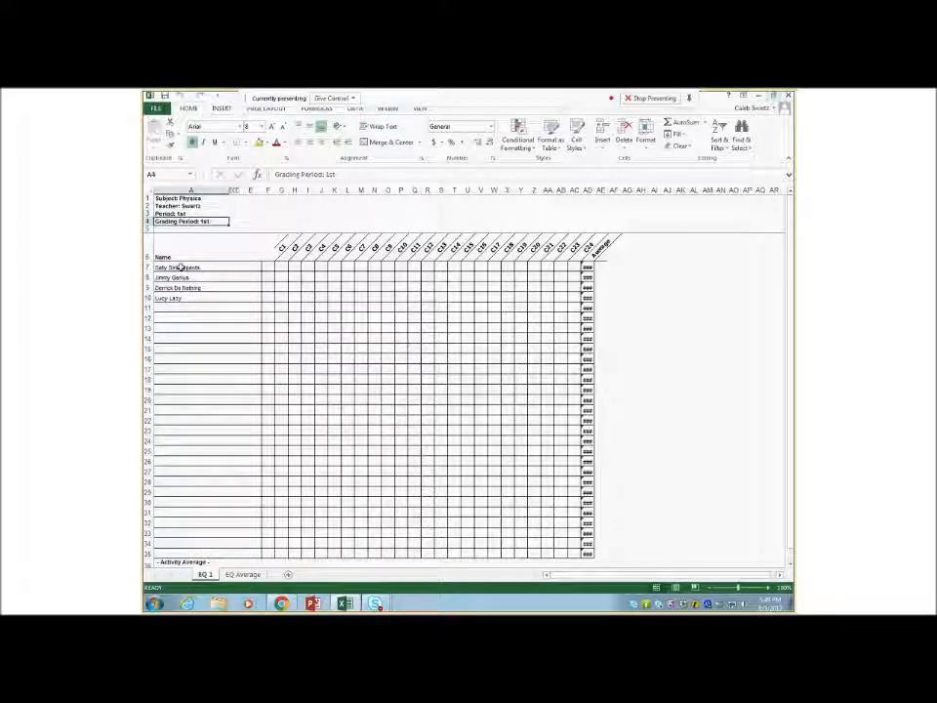
left_click_drag(184, 267, 182, 297)
left_click(182, 297)
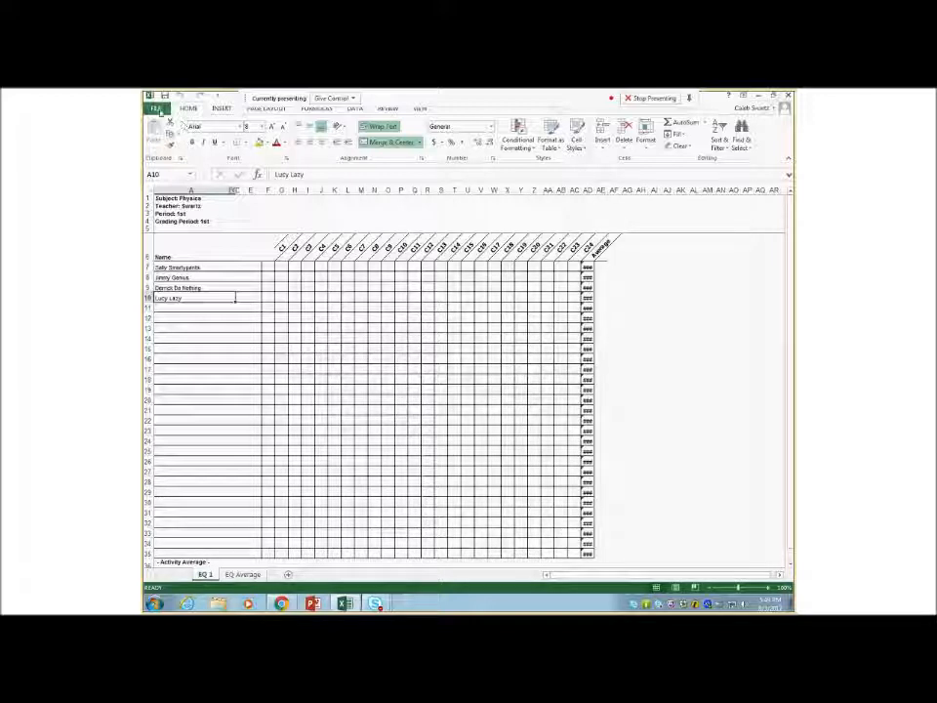
left_click(159, 109)
left_click(164, 211)
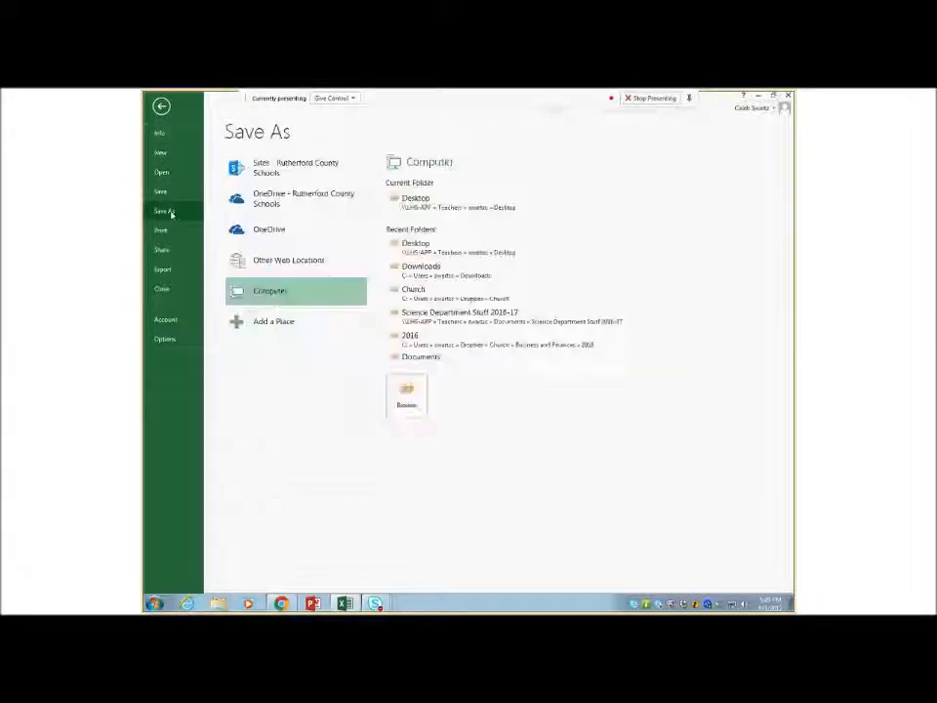
left_click(417, 200)
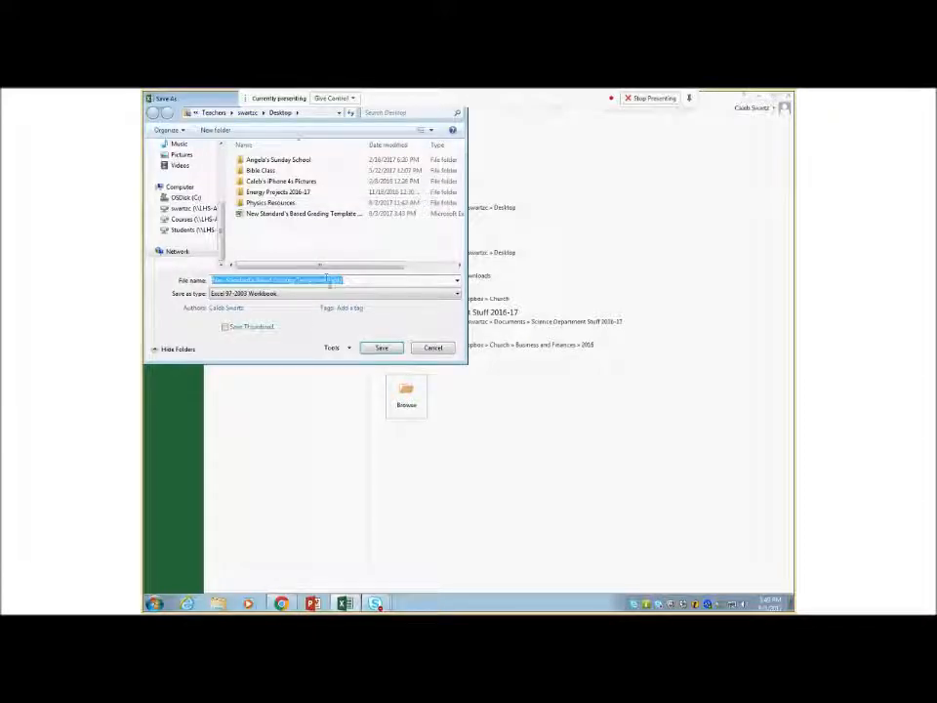
left_click(433, 348)
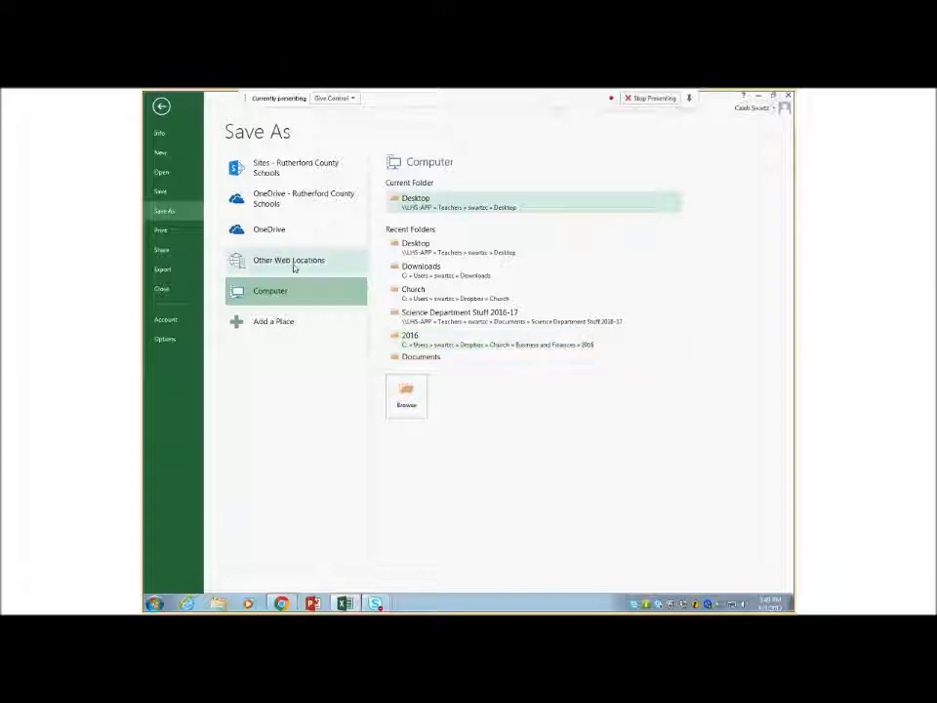
left_click(161, 106)
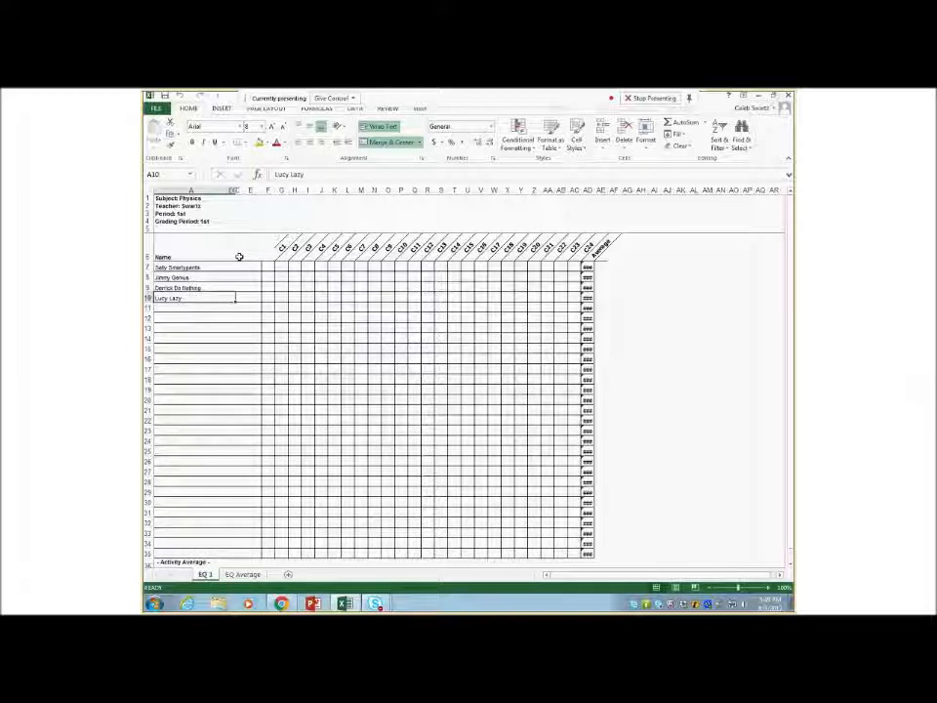
Step: Review the subject, teacher, period and grading period lines, the student name rows and the column headings in G6:H6
left_click(191, 198)
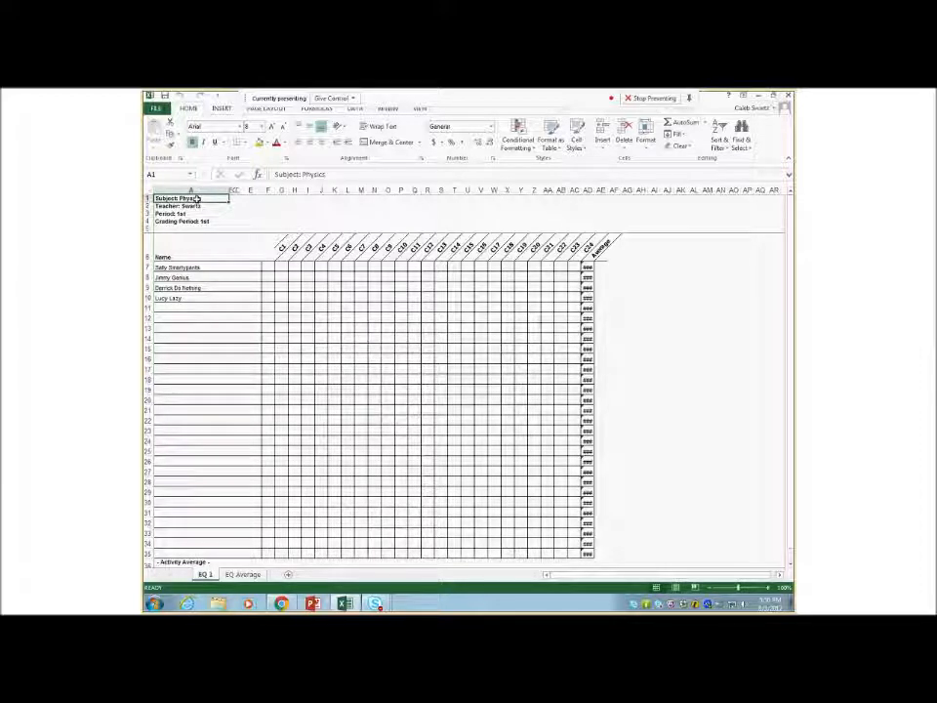
left_click(192, 207)
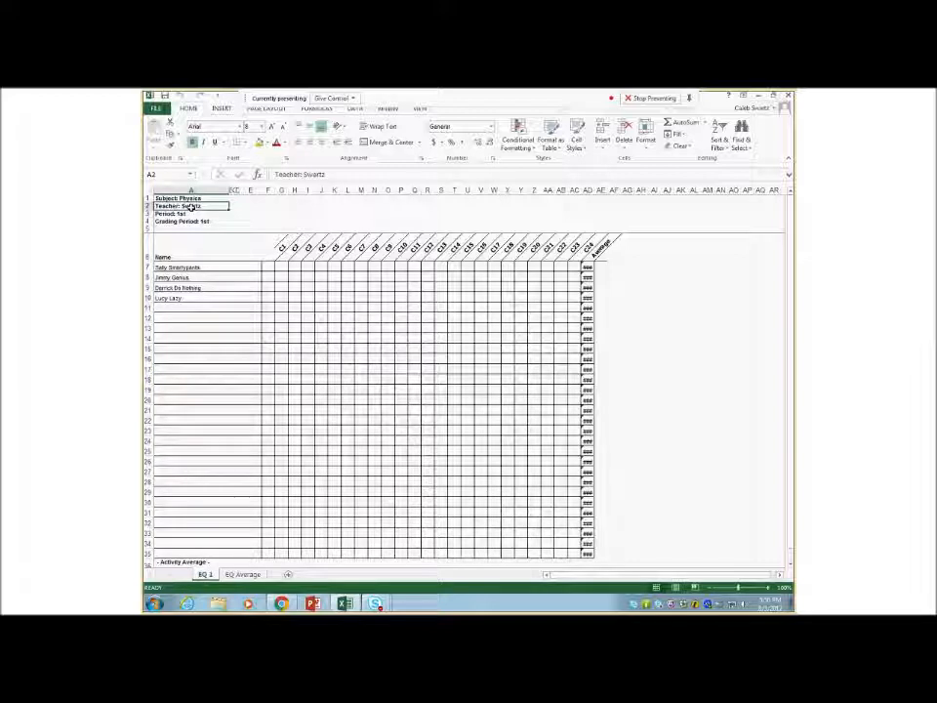
left_click(180, 214)
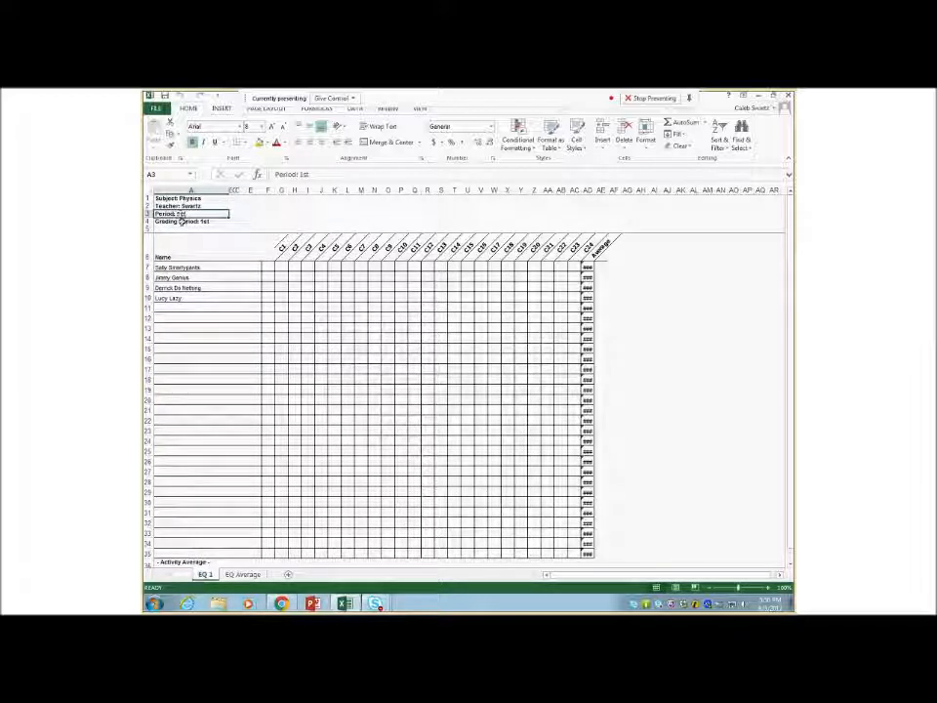
left_click(181, 222)
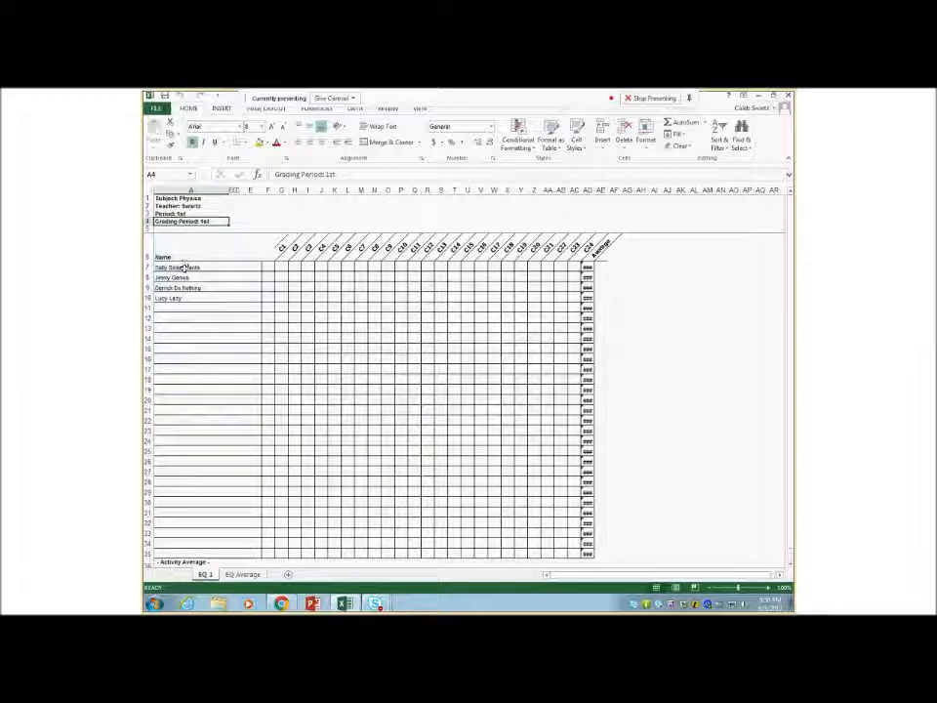
left_click_drag(185, 267, 182, 423)
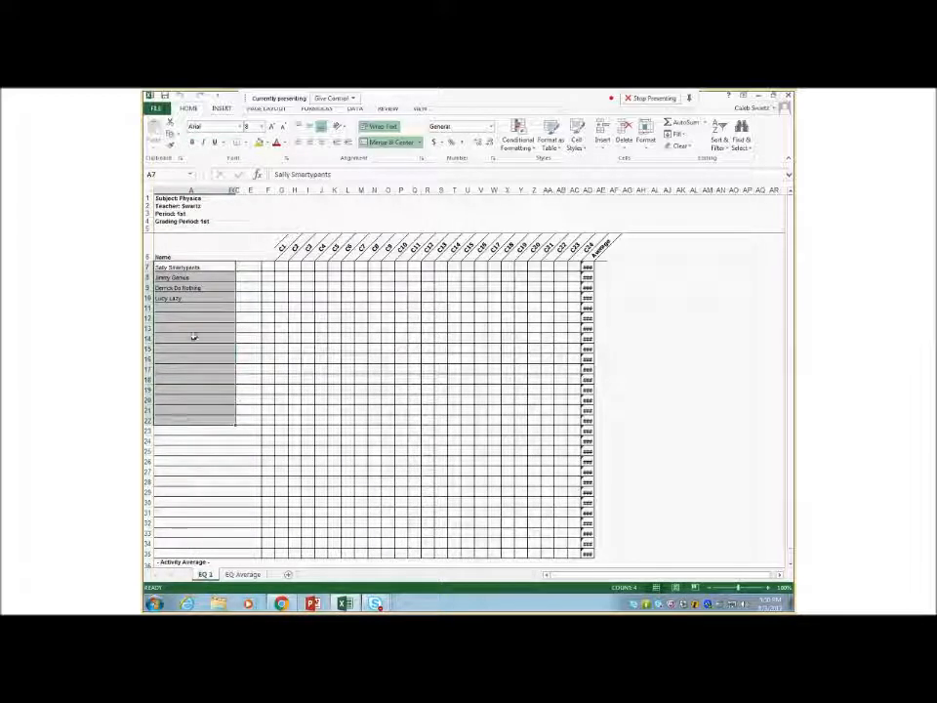
left_click(195, 267)
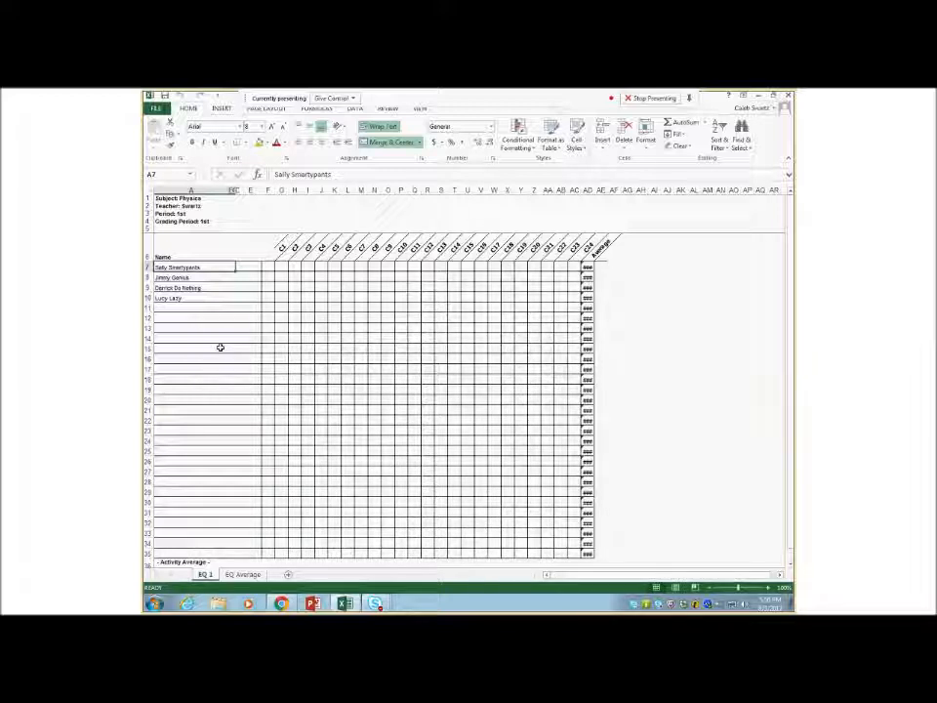
left_click(270, 267)
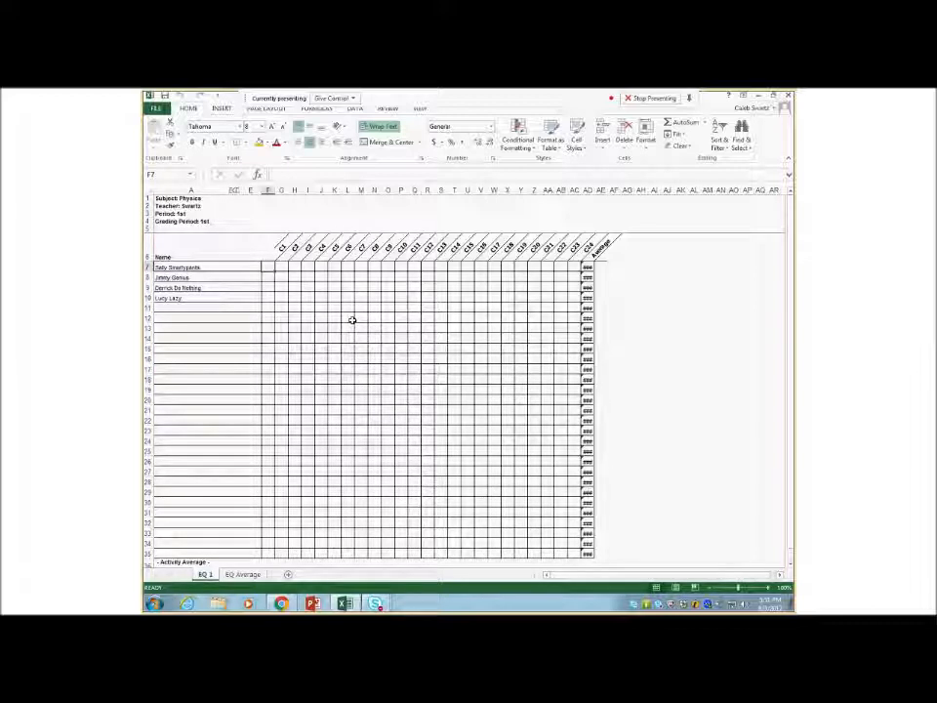
left_click(281, 250)
left_click(295, 249)
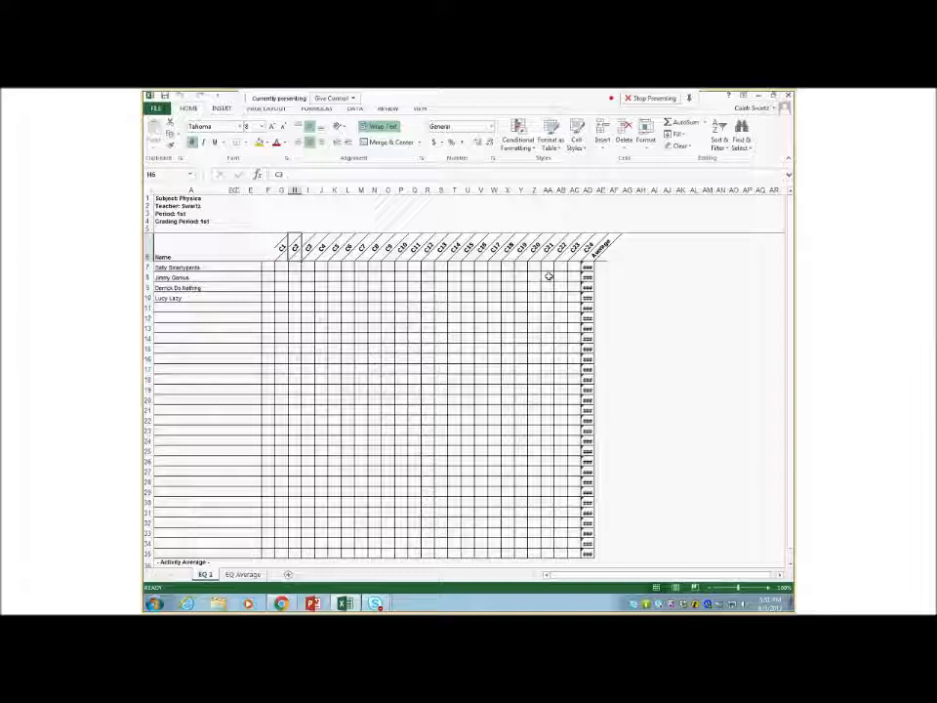
Step: Try deleting the entire column AC from the EQ 1 gradebook, and undo the deletion
left_click(576, 268)
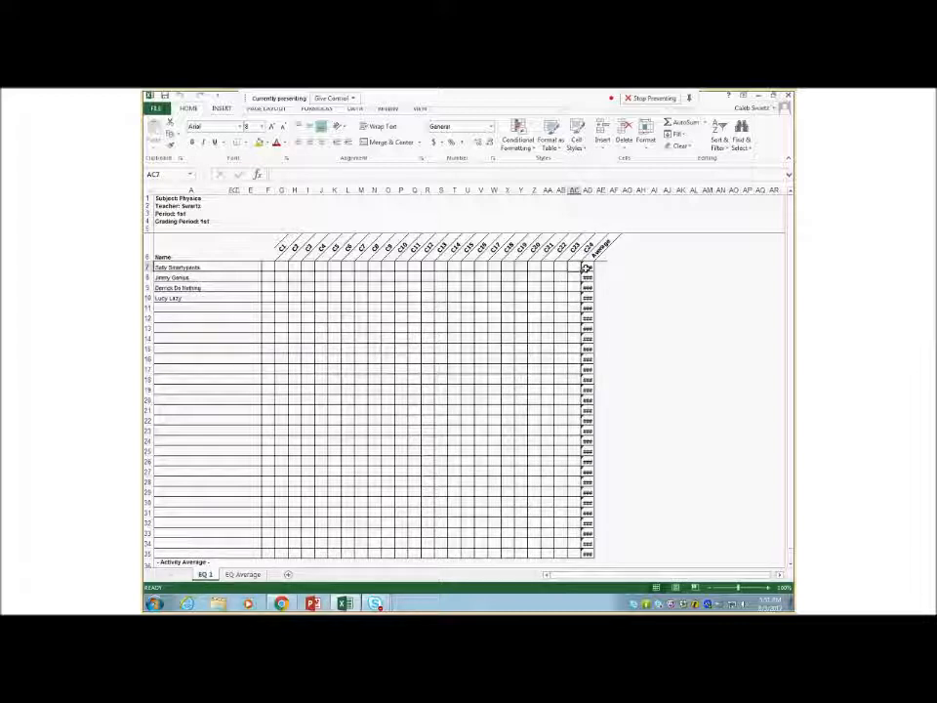
right_click(576, 267)
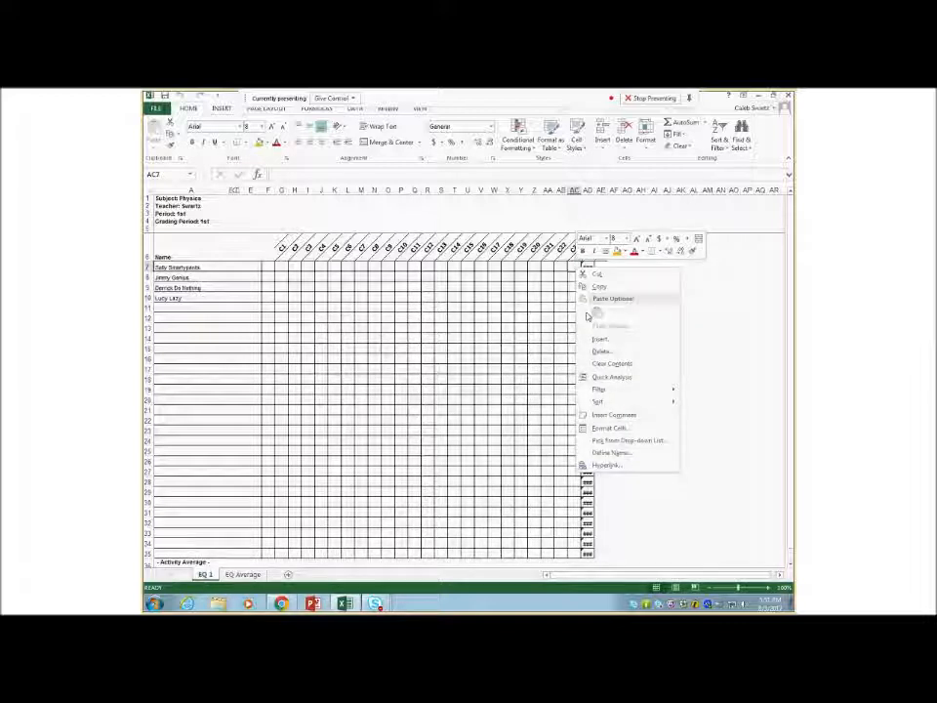
left_click(600, 352)
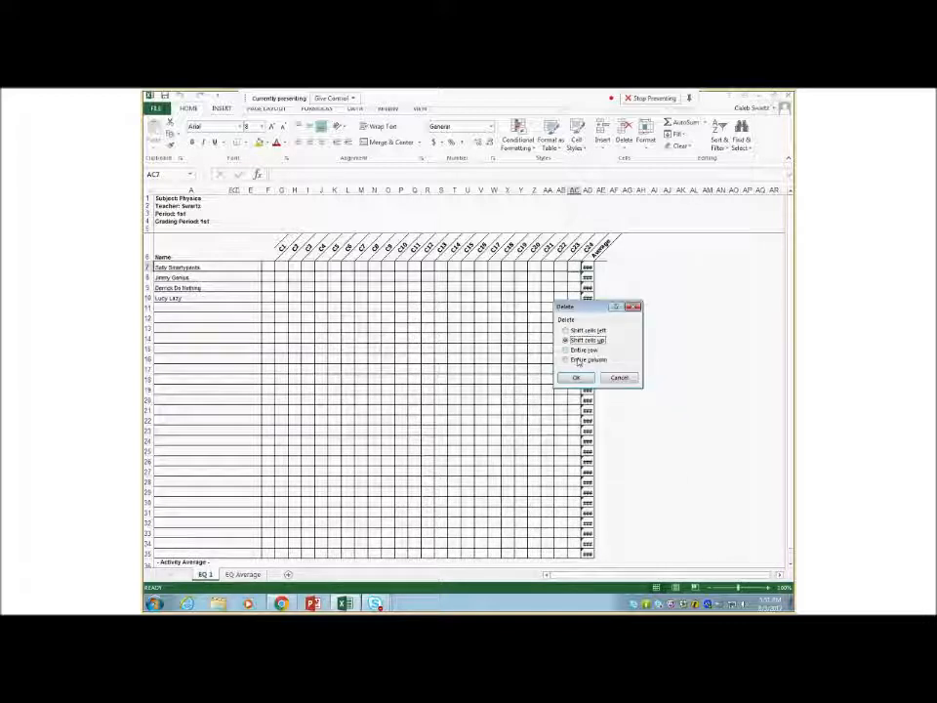
left_click(566, 361)
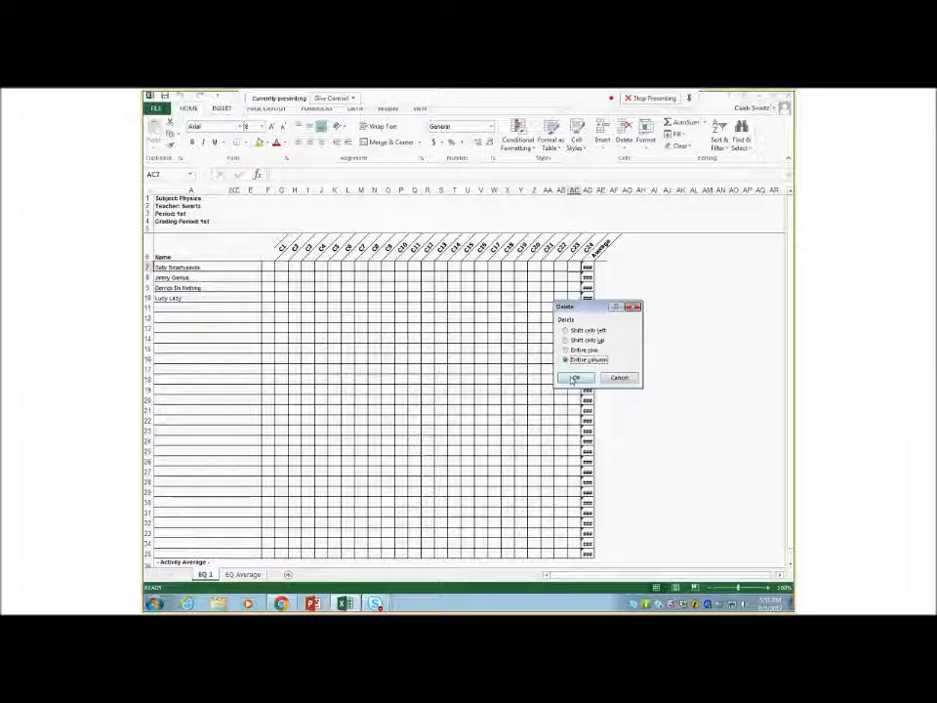
left_click(574, 378)
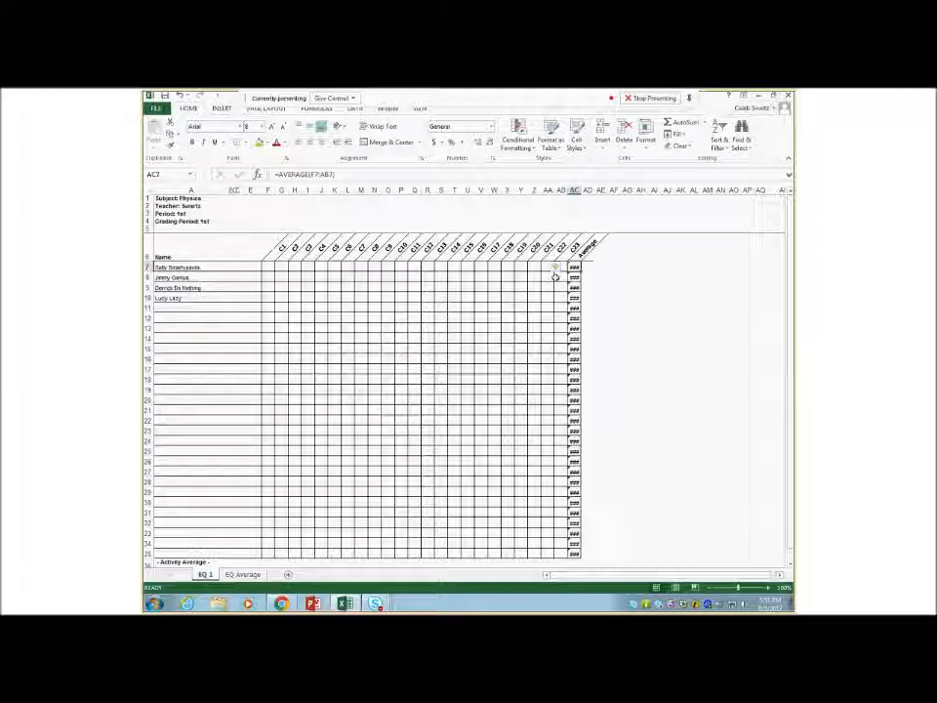
left_click(532, 276)
left_click(559, 266)
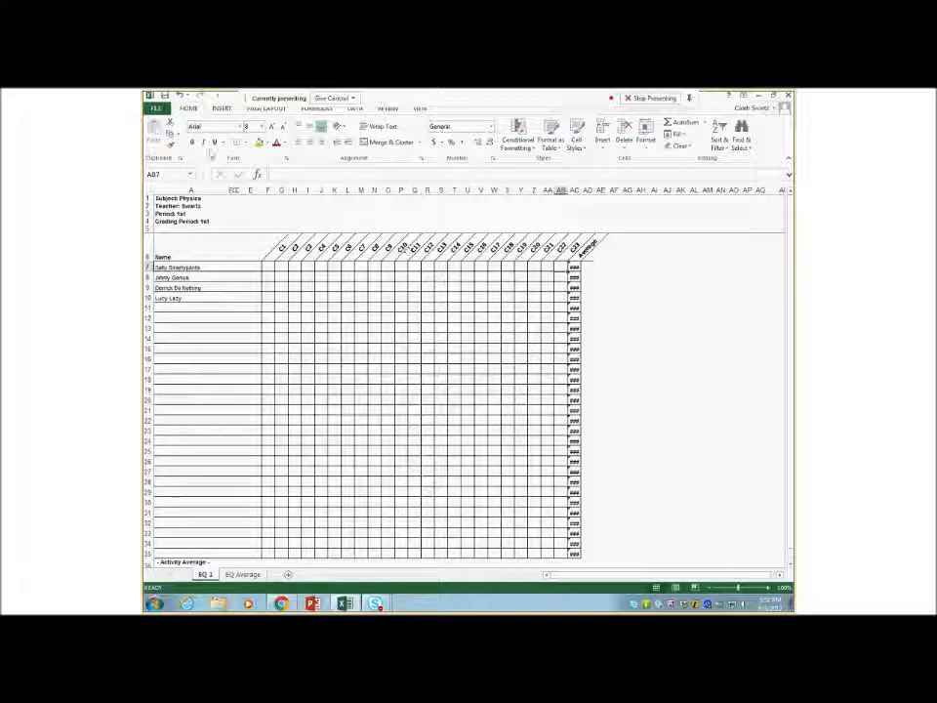
left_click(180, 95)
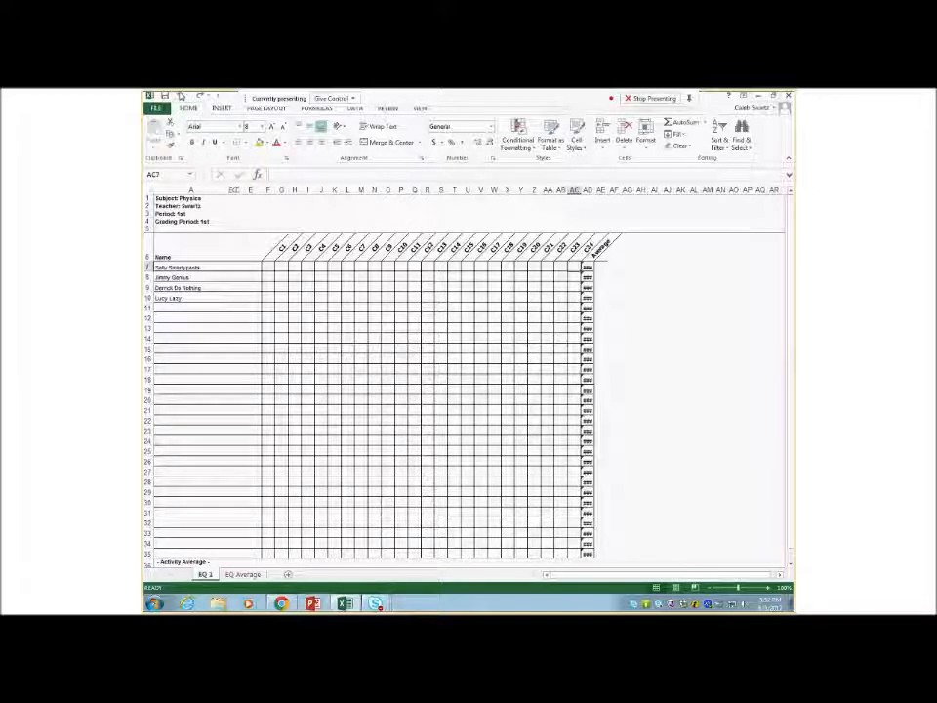
Step: Try inserting an entire column before the Average column AD, and undo the insertion
left_click(588, 266)
right_click(589, 267)
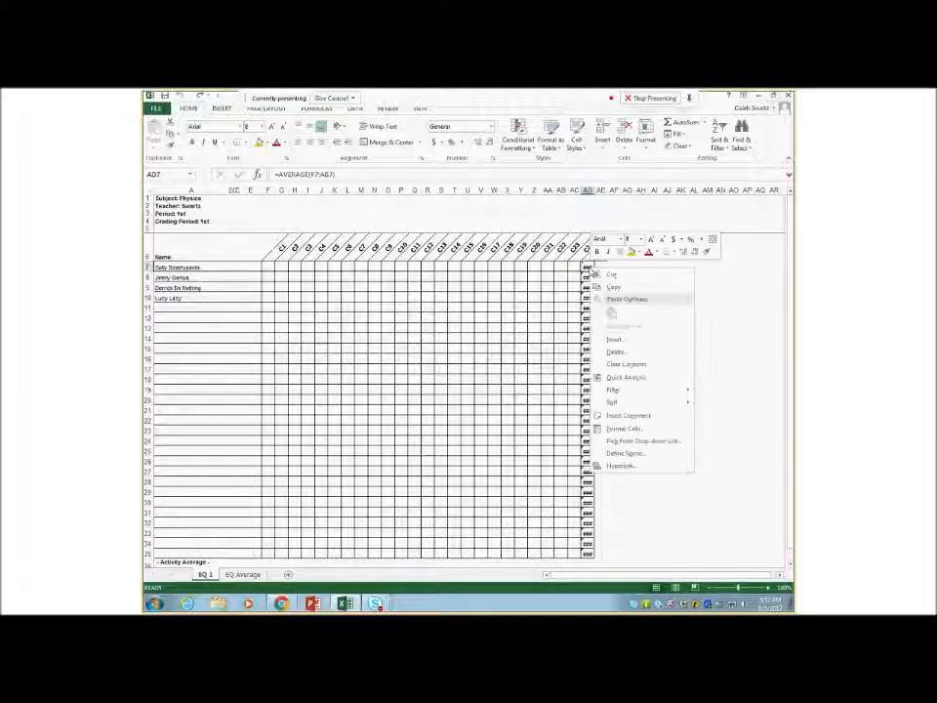
left_click(611, 340)
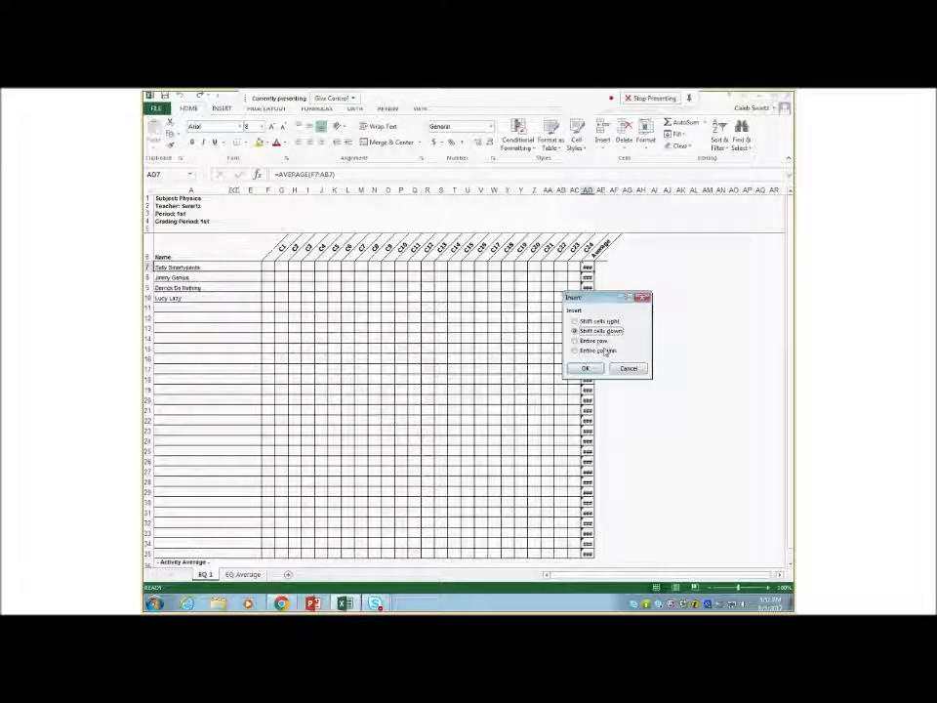
left_click(575, 350)
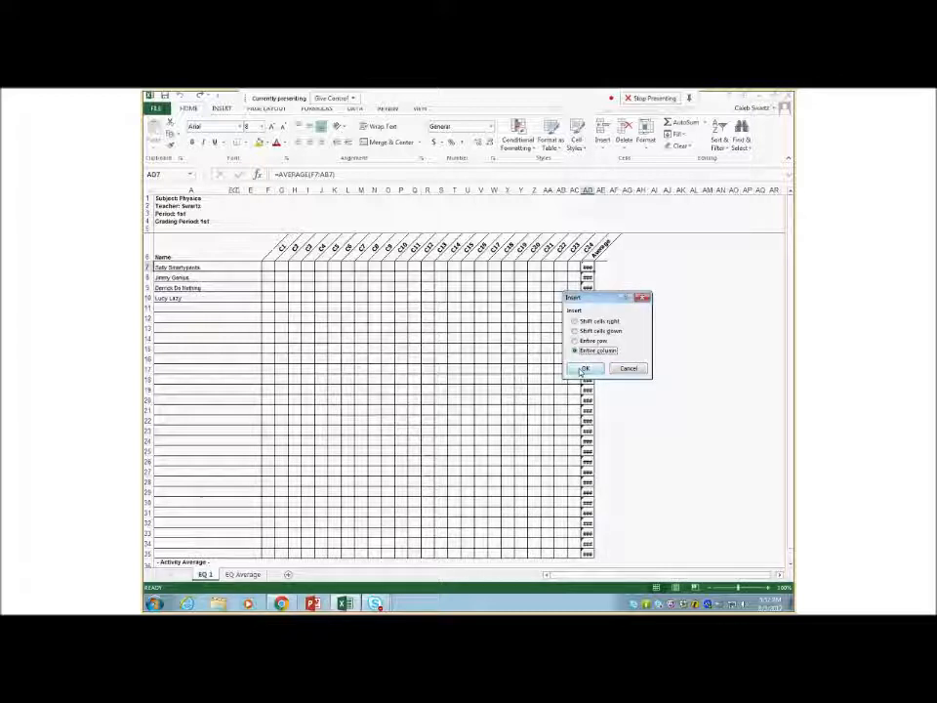
left_click(583, 368)
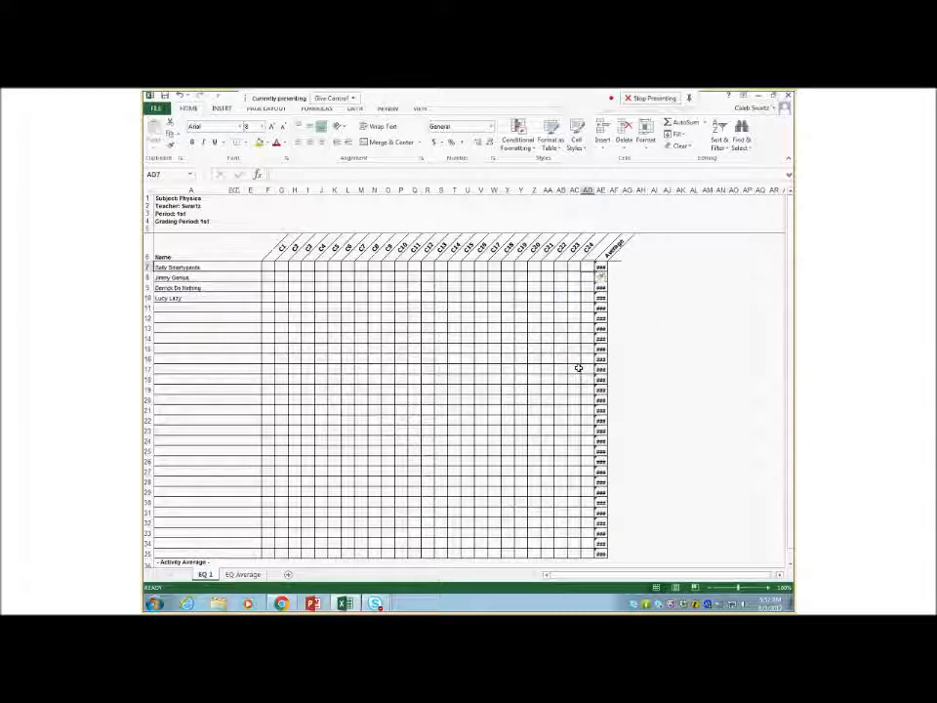
left_click(590, 279)
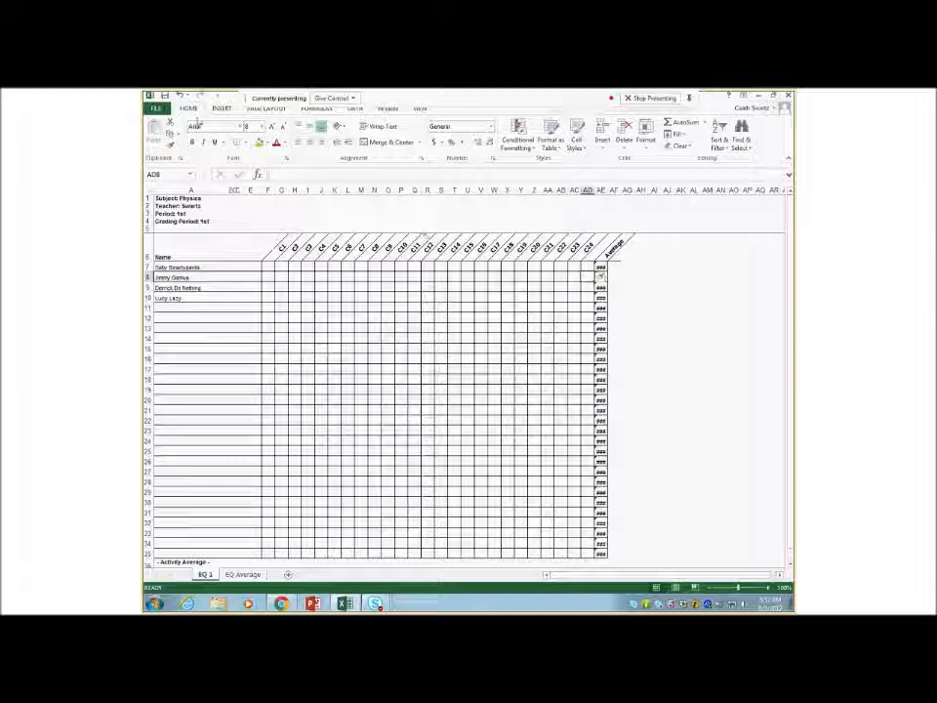
left_click(180, 96)
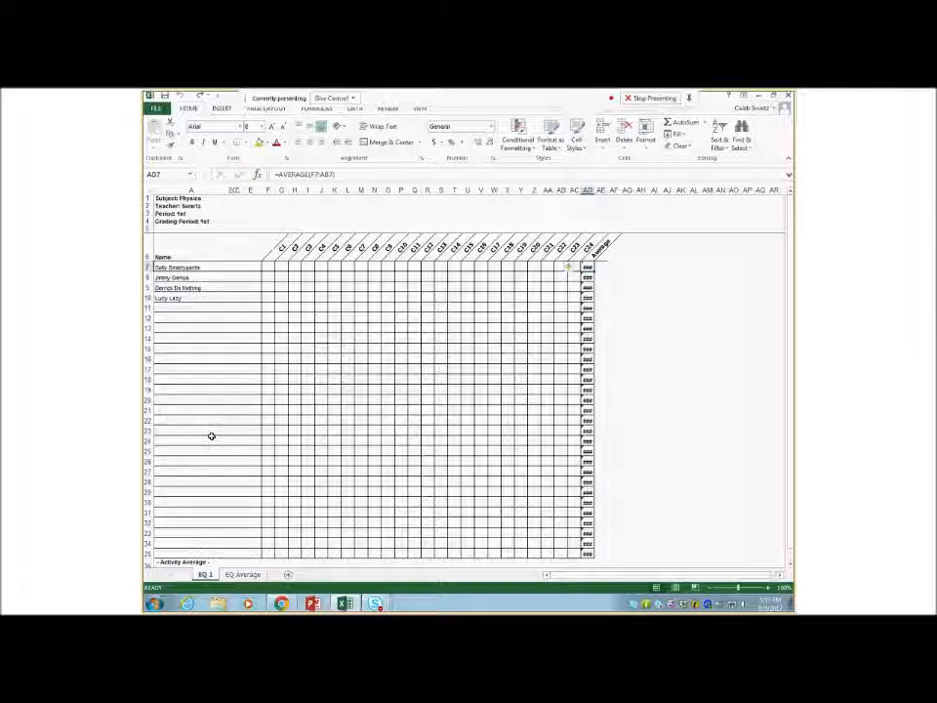
Step: Create a copy of the EQ 1 sheet in the same workbook, placed before the EQ Average sheet
right_click(206, 575)
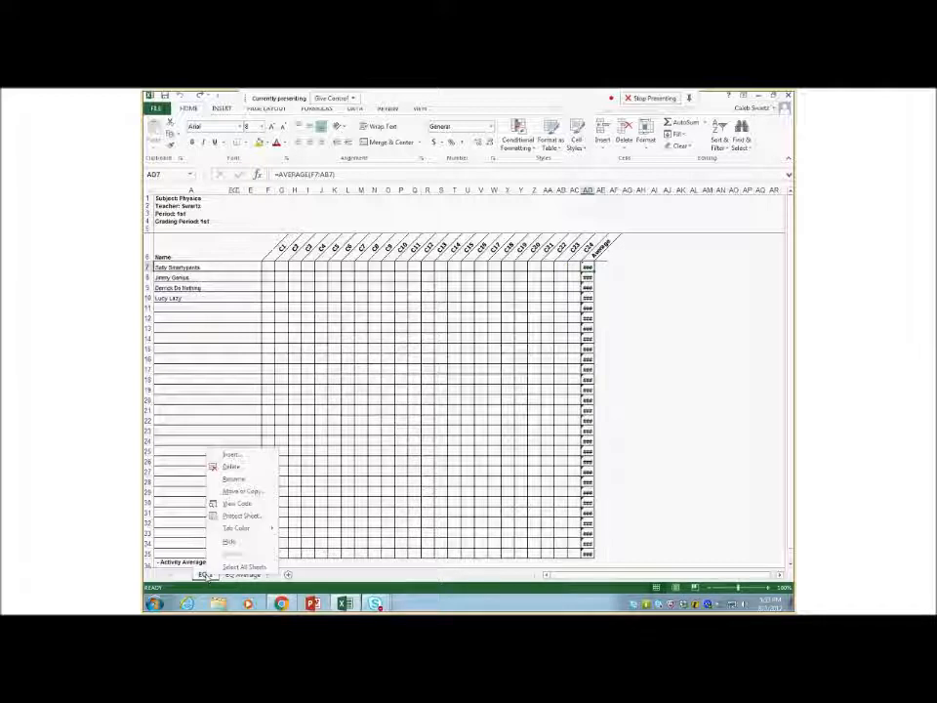
left_click(232, 492)
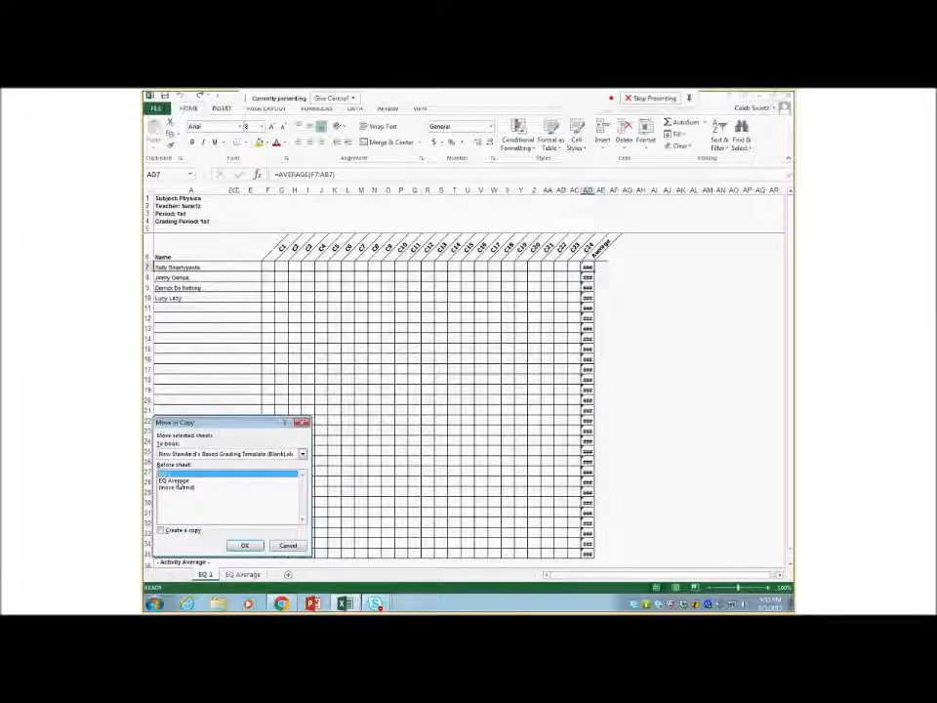
left_click(180, 480)
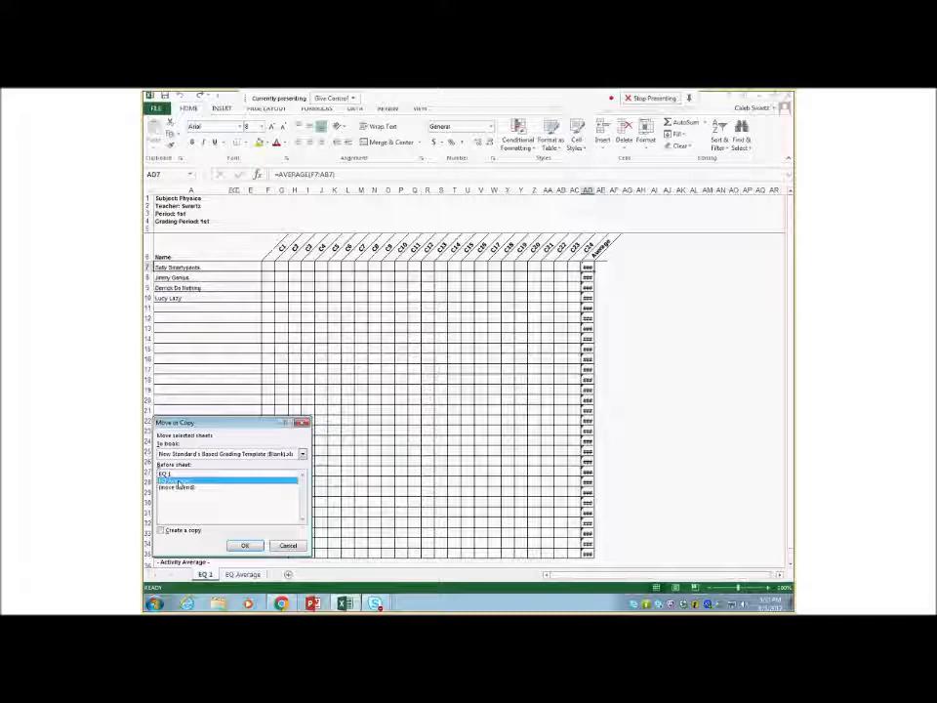
left_click(161, 530)
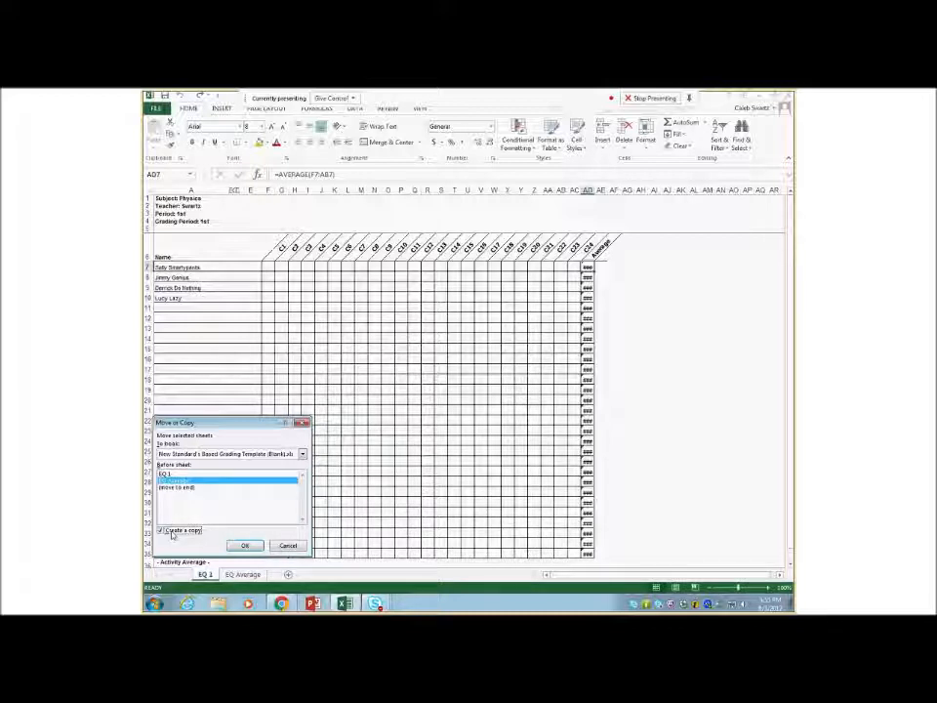
left_click(244, 546)
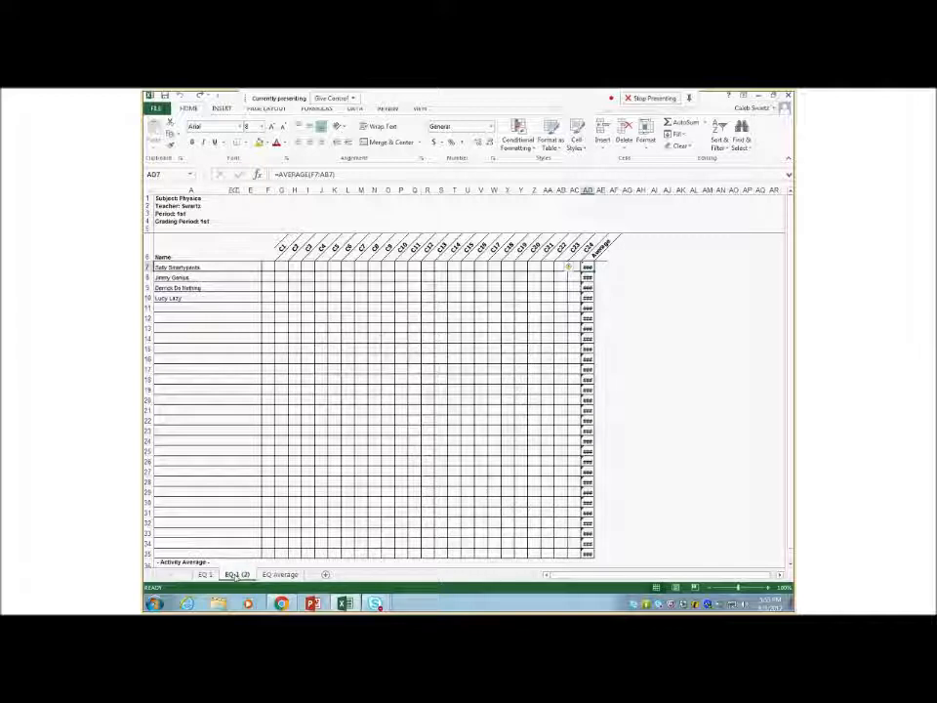
Step: Rename the copied sheet EQ 1 (2) as EQ 2
double_click(239, 575)
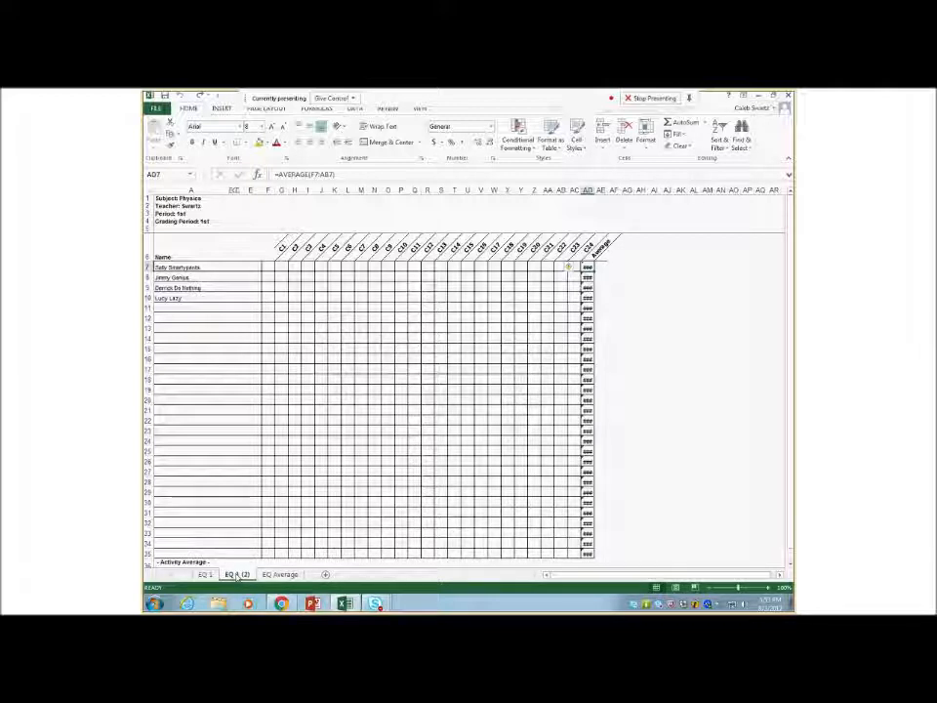
right_click(237, 576)
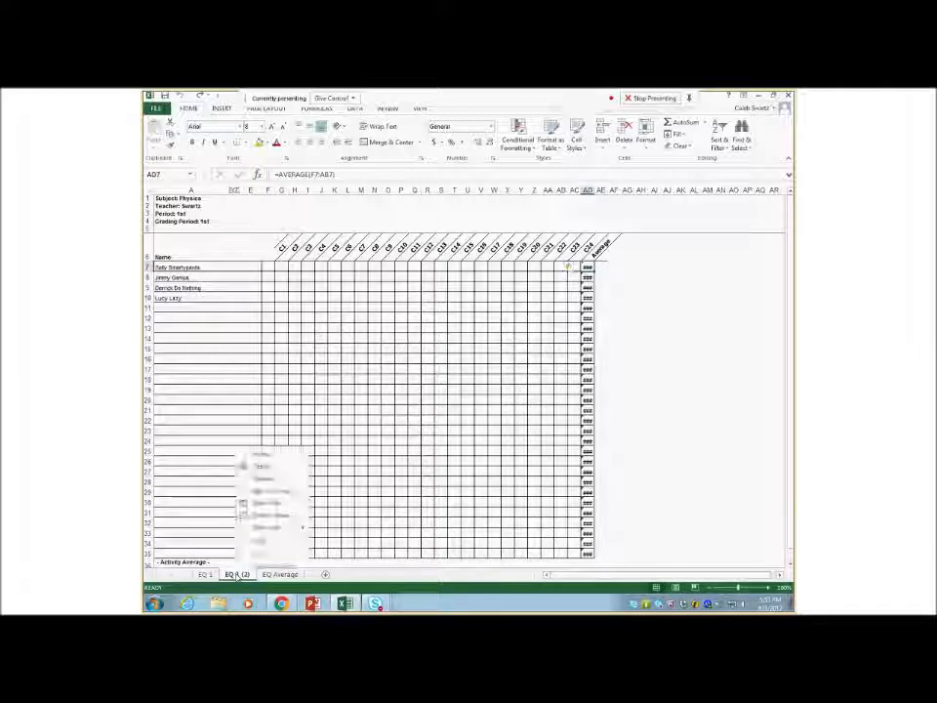
left_click(253, 478)
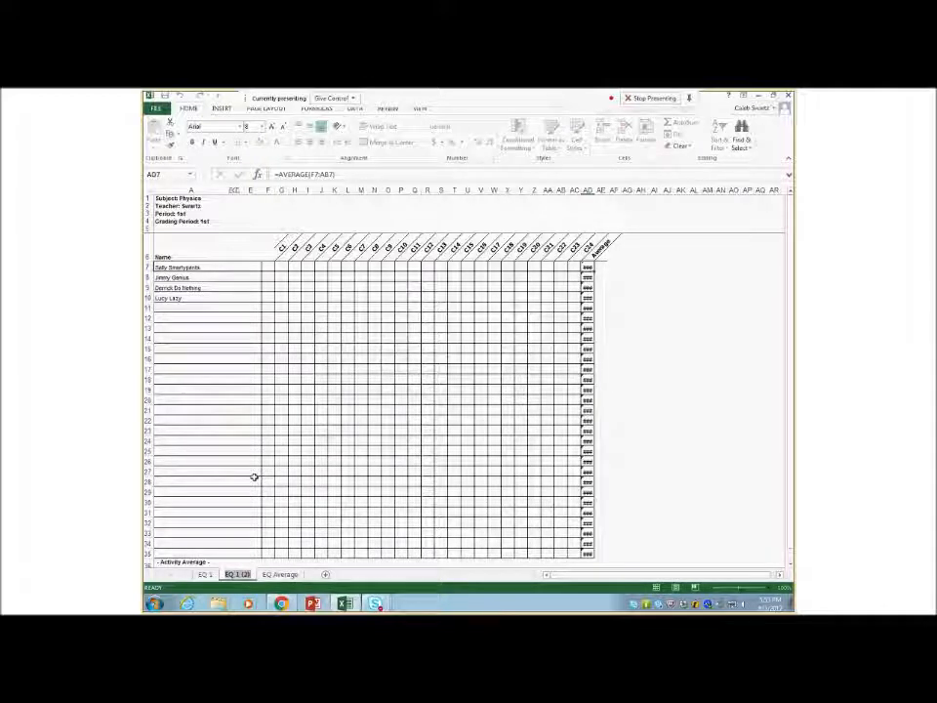
type("EQ")
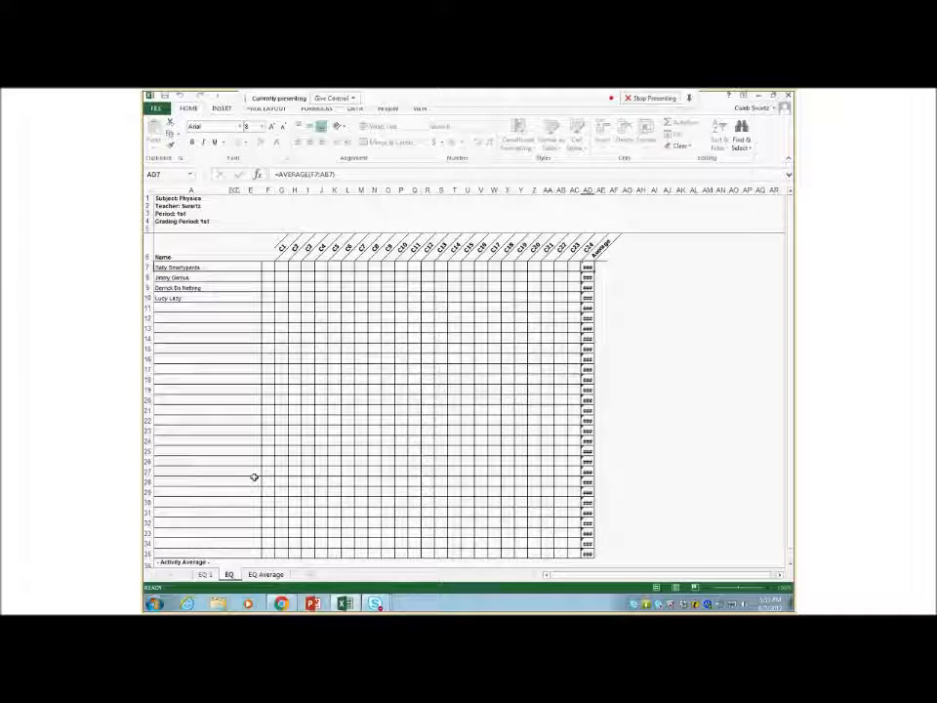
type(" 2")
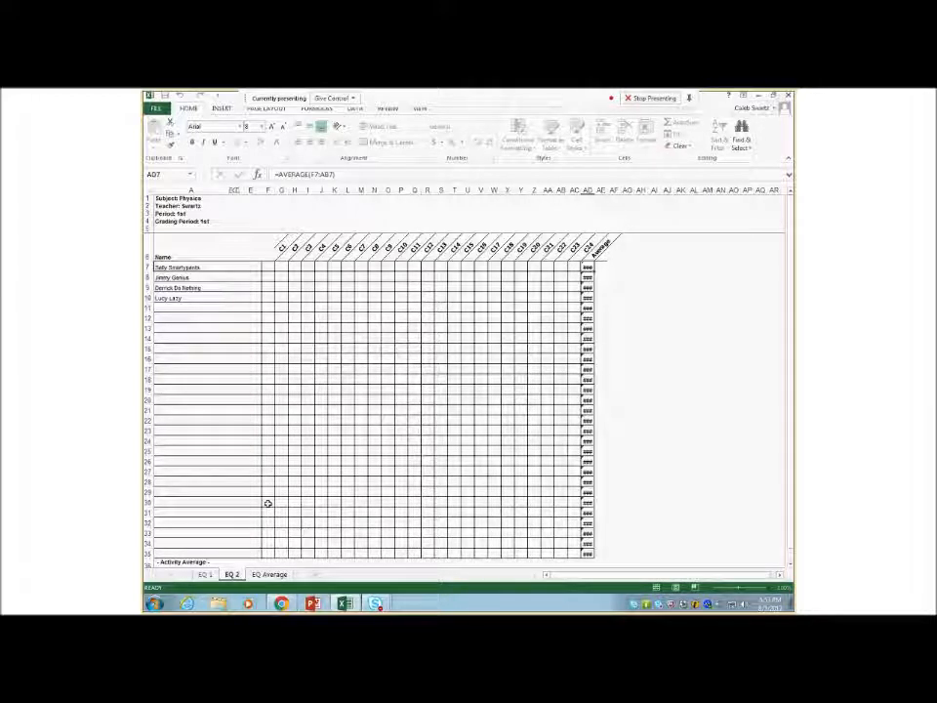
left_click(267, 503)
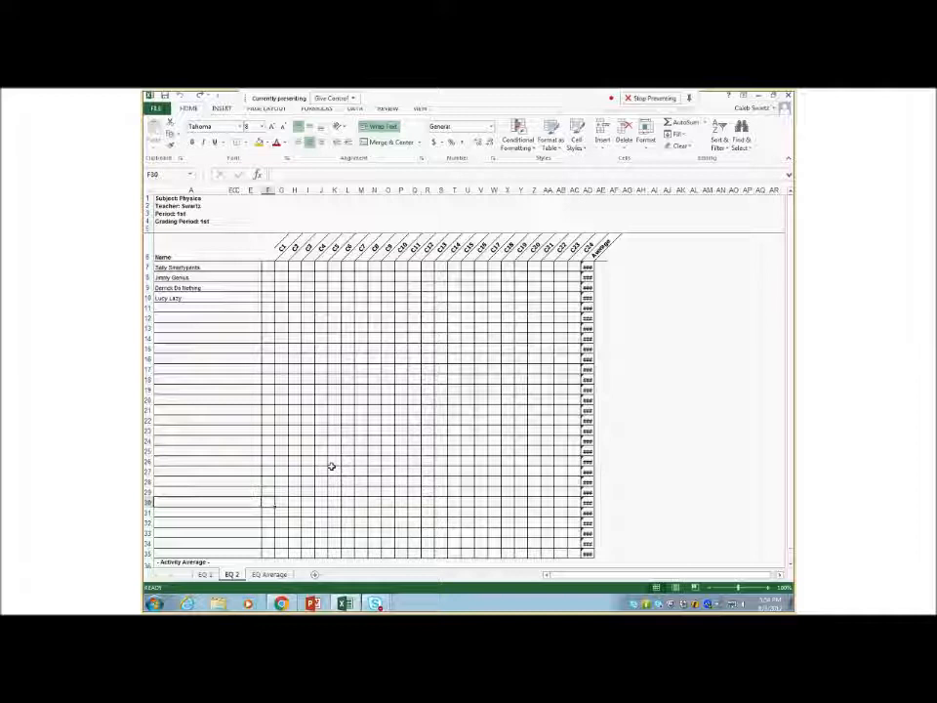
Step: Compare the EQ 1 and EQ 2 sheets, and examine the first student's row of EQ cells on the EQ Average sheet
left_click(204, 574)
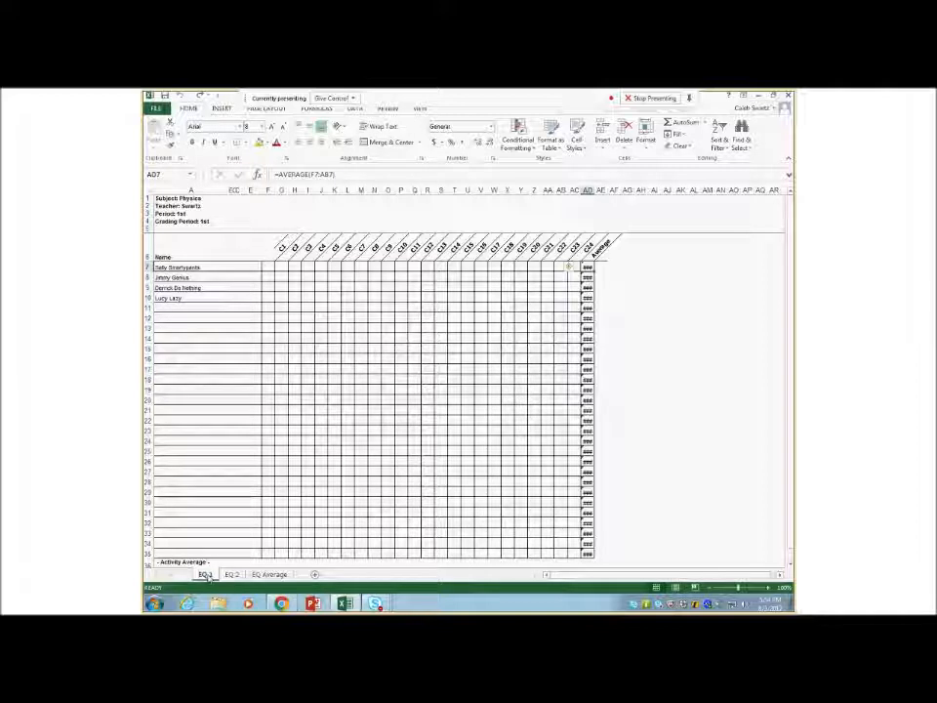
left_click(232, 574)
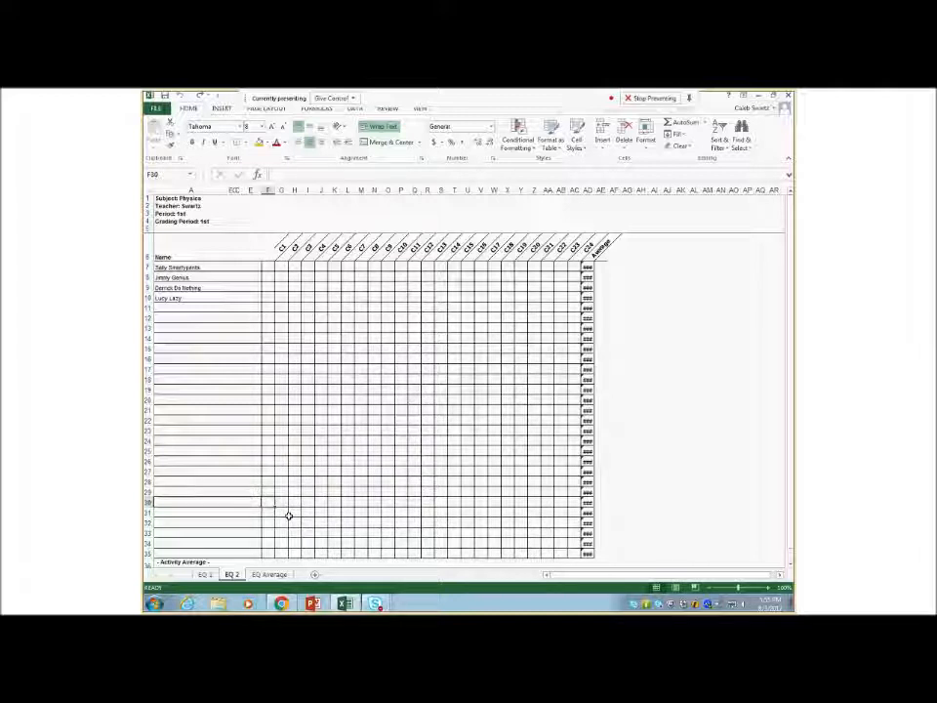
left_click(274, 575)
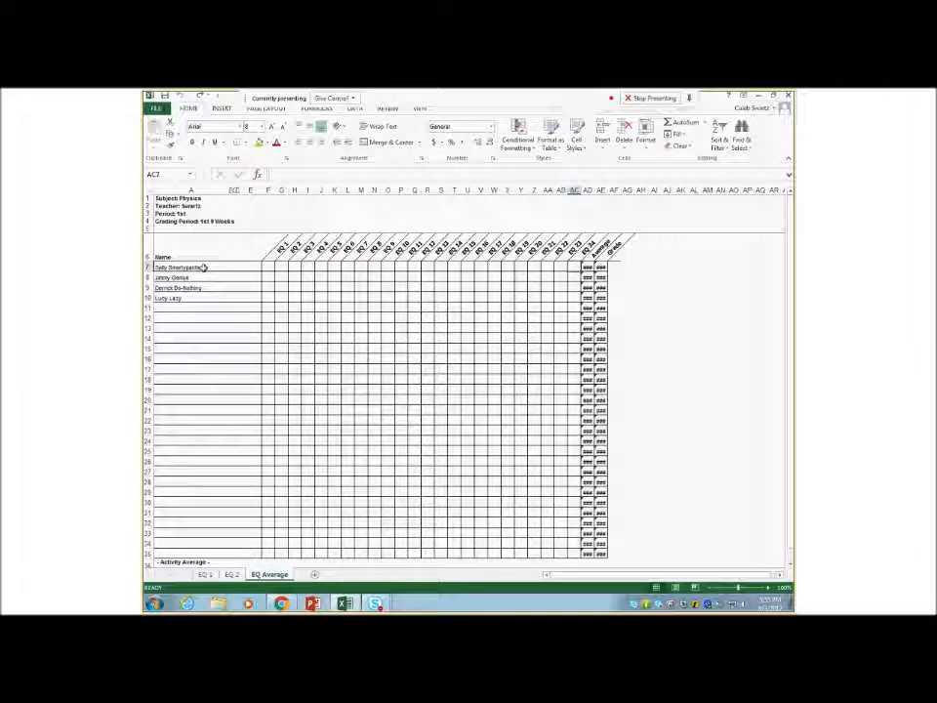
left_click(271, 267)
left_click_drag(271, 266, 535, 268)
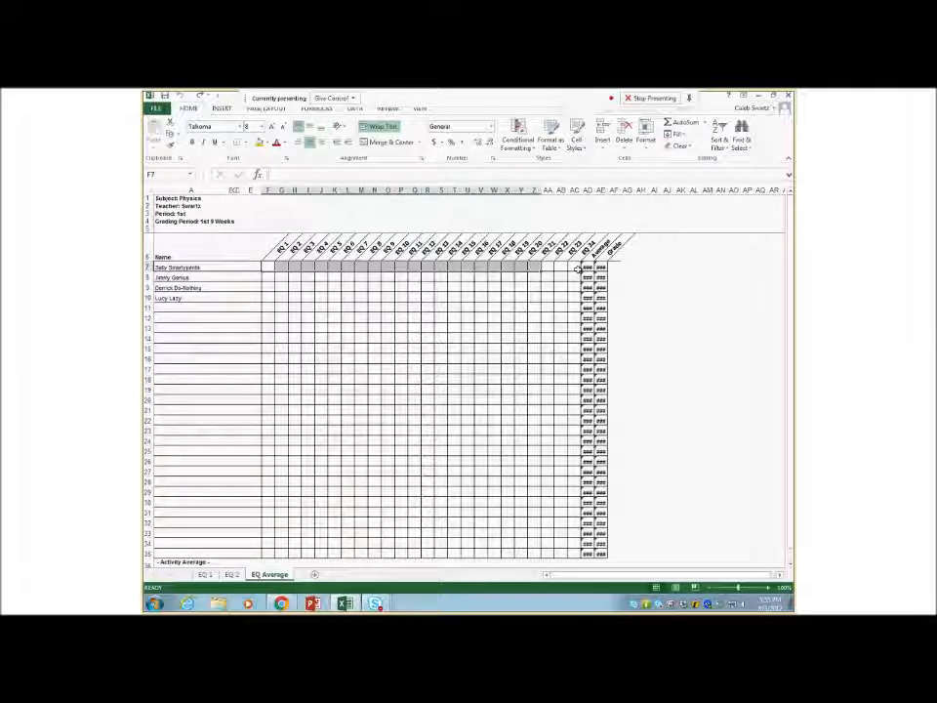
left_click(575, 268)
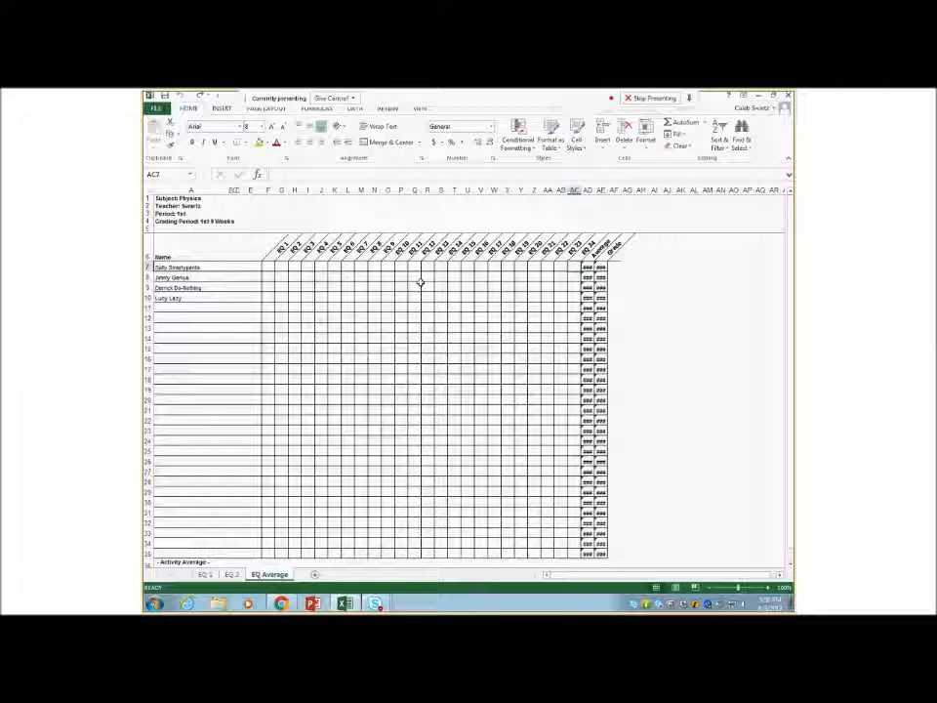
Step: Review the EQ 1 and EQ 2 sheets against the first two grade columns, F and G, on the EQ Average sheet
left_click(204, 574)
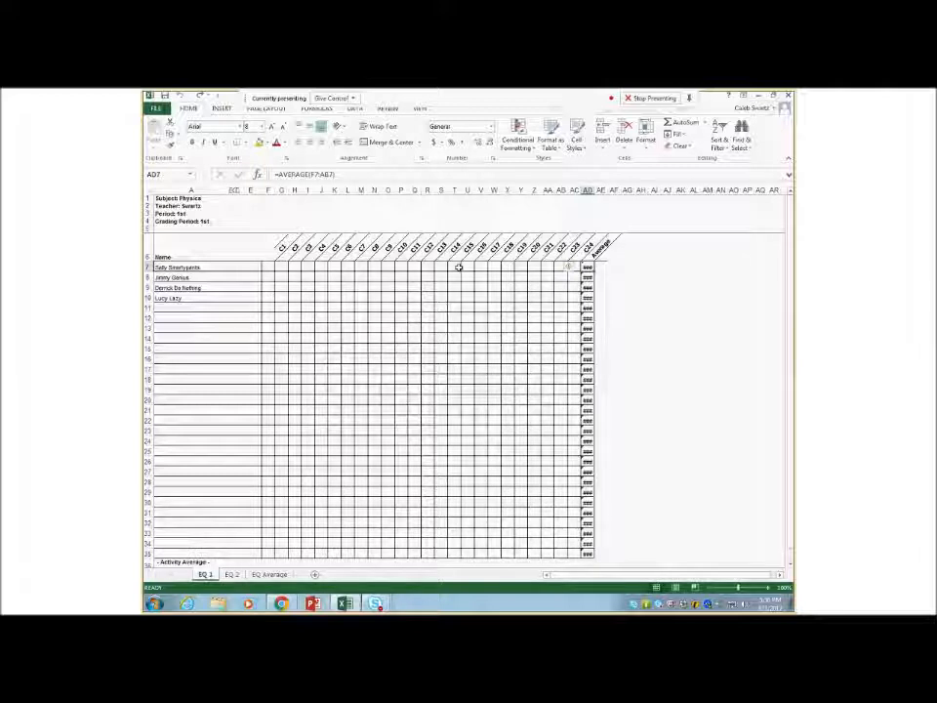
left_click(235, 575)
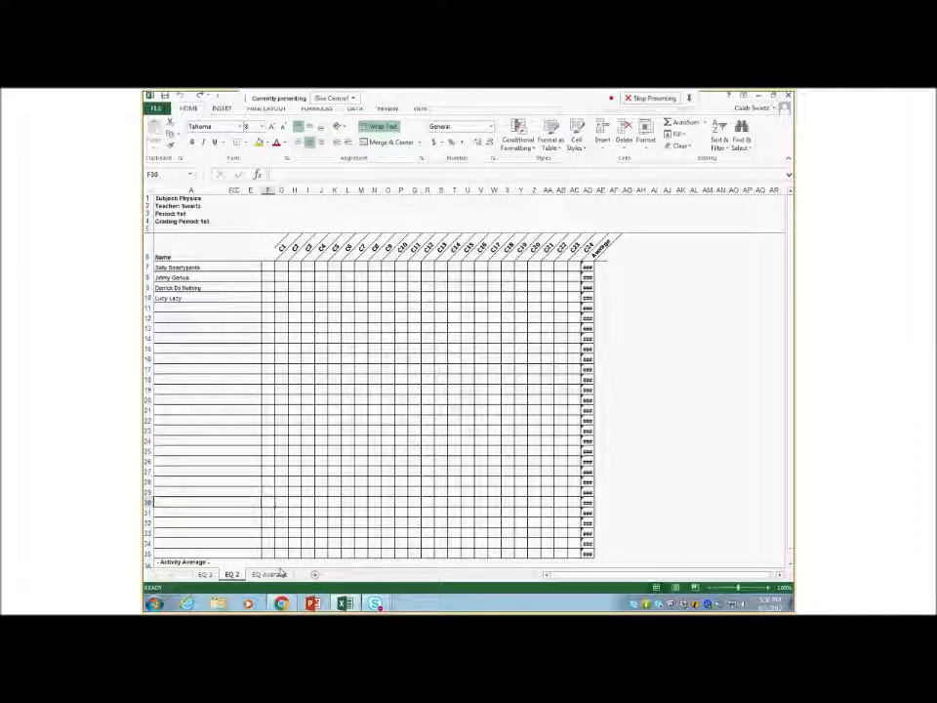
left_click(278, 574)
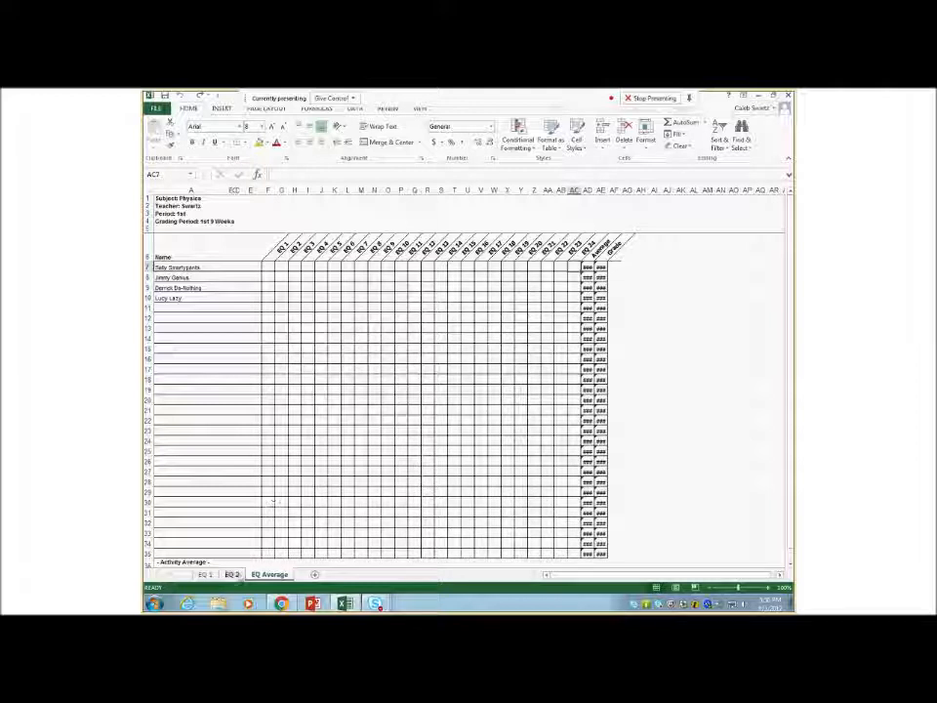
left_click(231, 574)
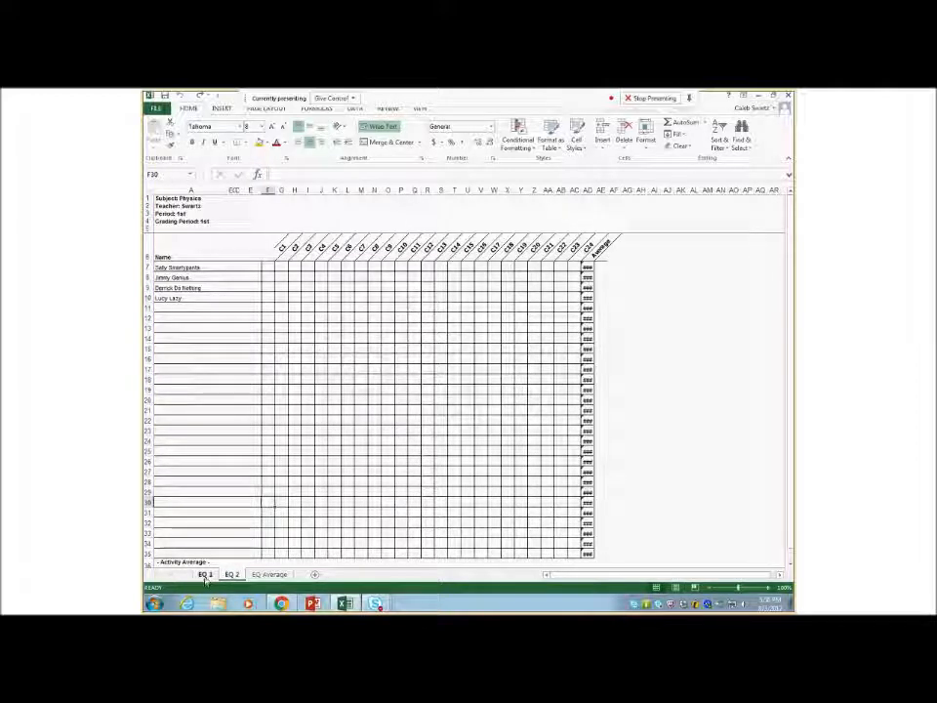
left_click(205, 574)
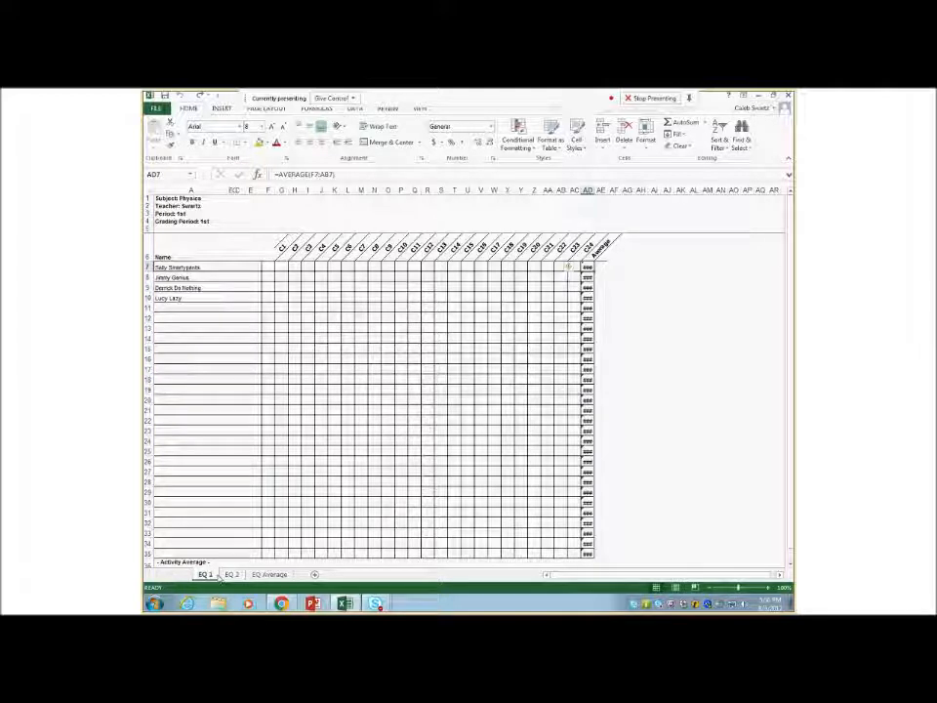
left_click(231, 574)
left_click(269, 574)
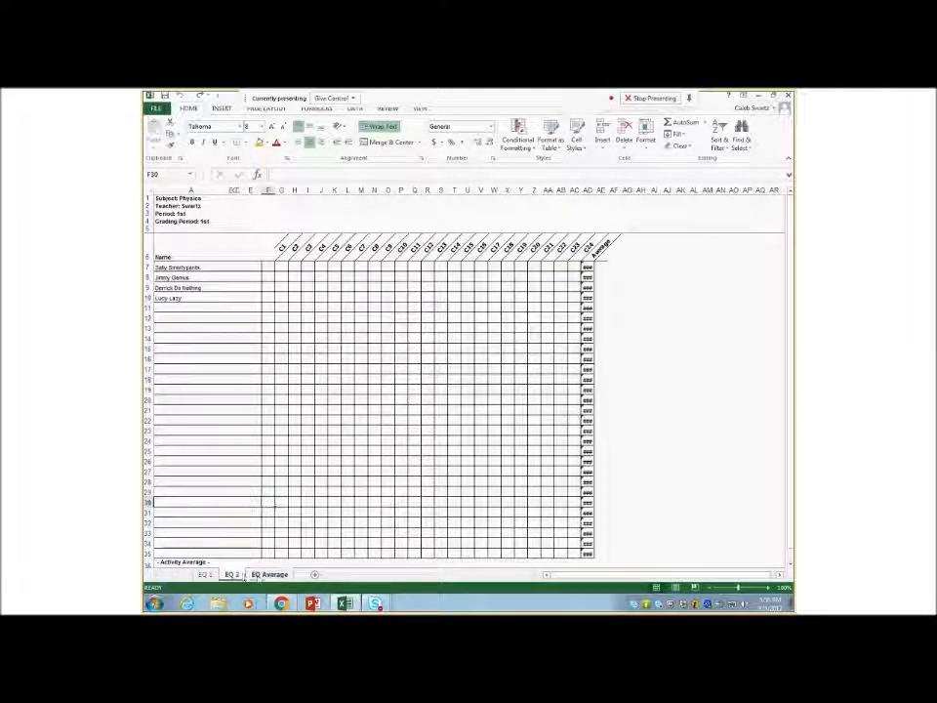
left_click_drag(267, 267, 268, 308)
left_click_drag(285, 268, 285, 316)
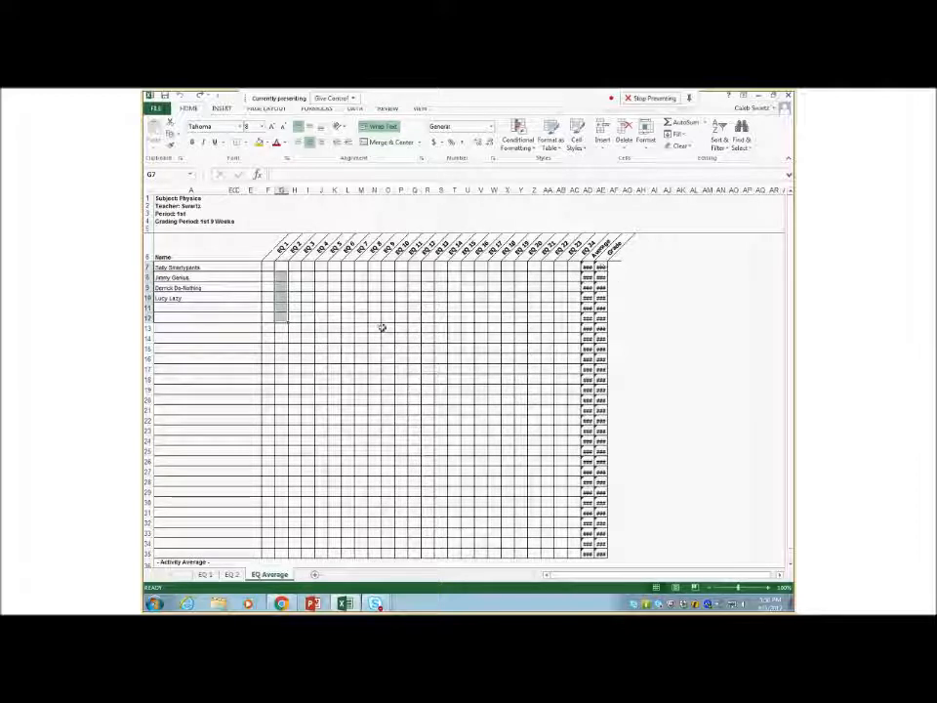
Step: Copy the Average column cells AD7:AD35 from the EQ 1 sheet
left_click(209, 575)
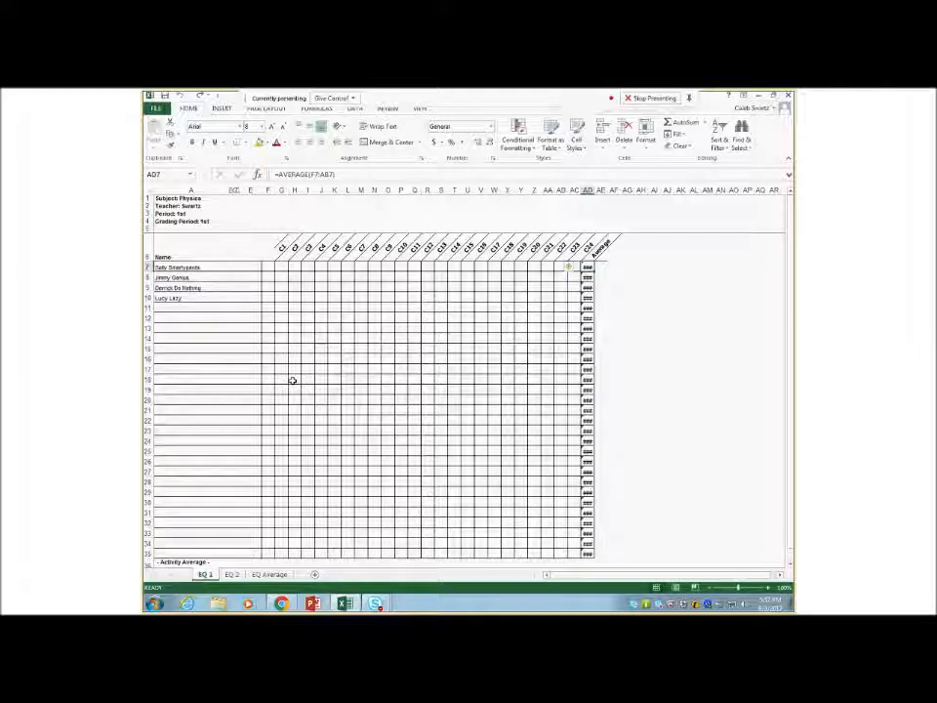
left_click_drag(269, 266, 272, 553)
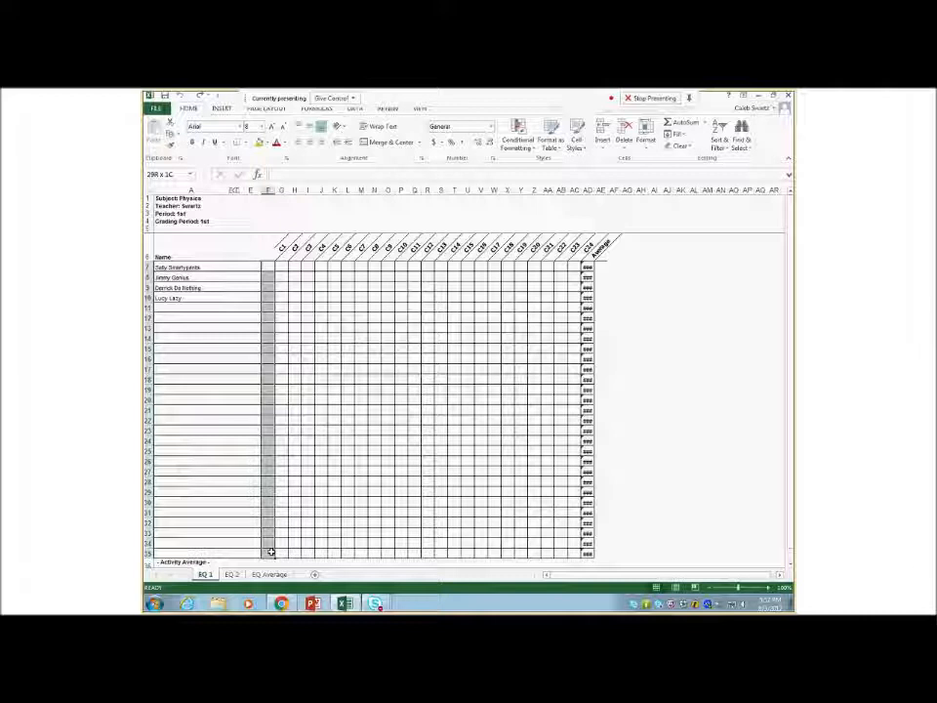
left_click_drag(272, 553, 271, 552)
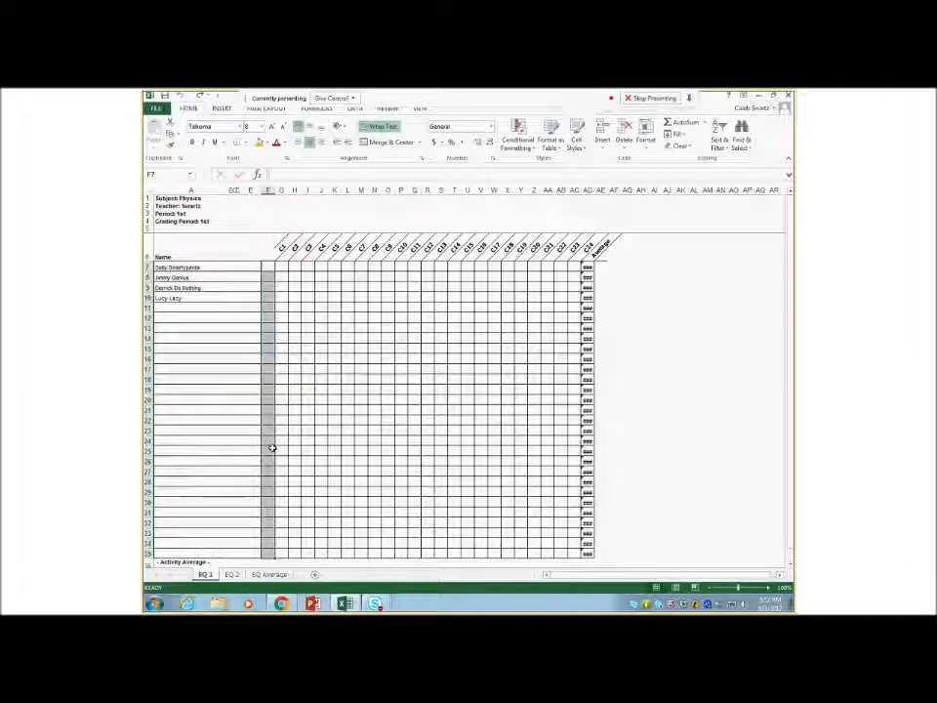
left_click(267, 267)
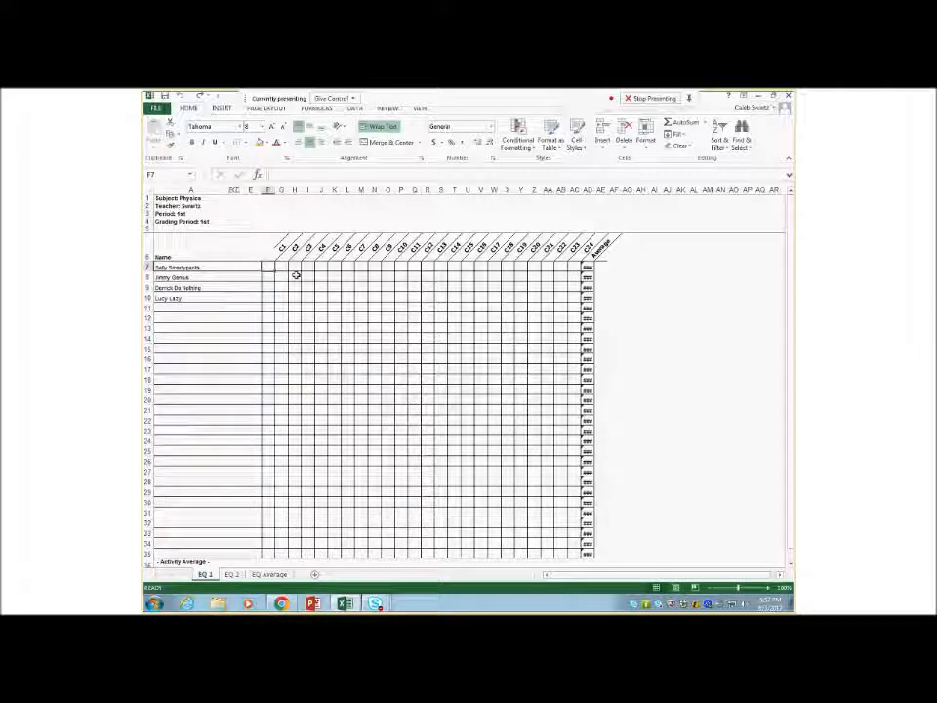
left_click(588, 266)
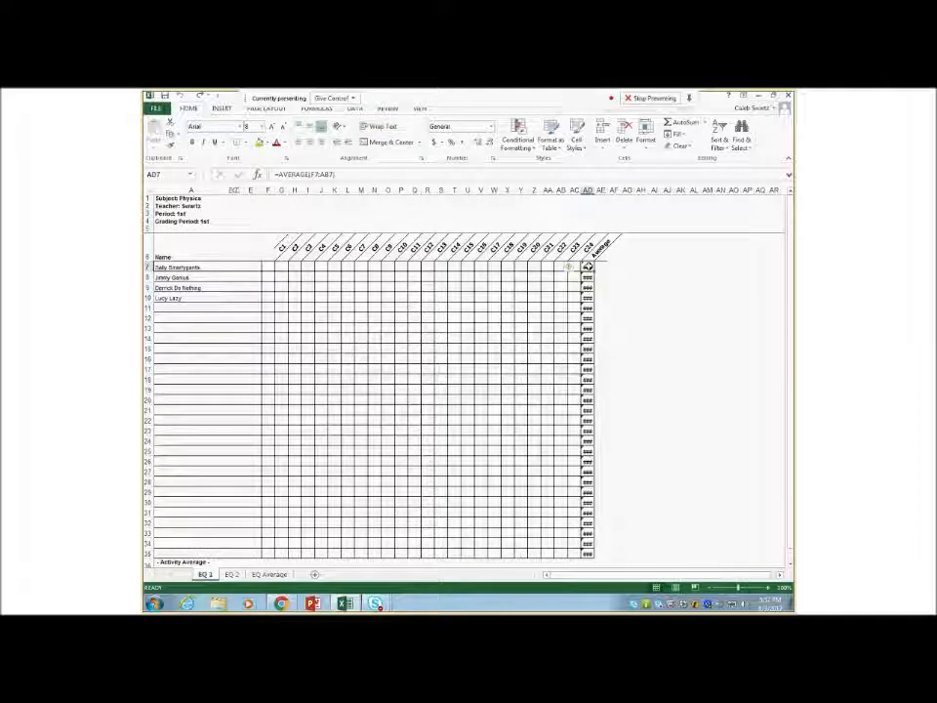
left_click_drag(588, 267, 588, 556)
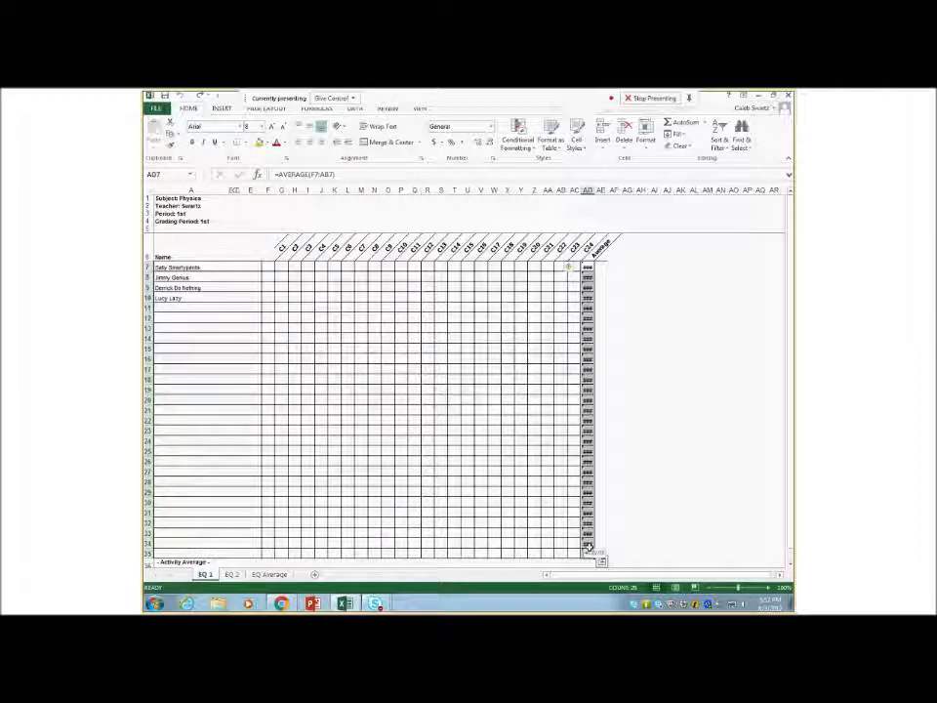
right_click(586, 345)
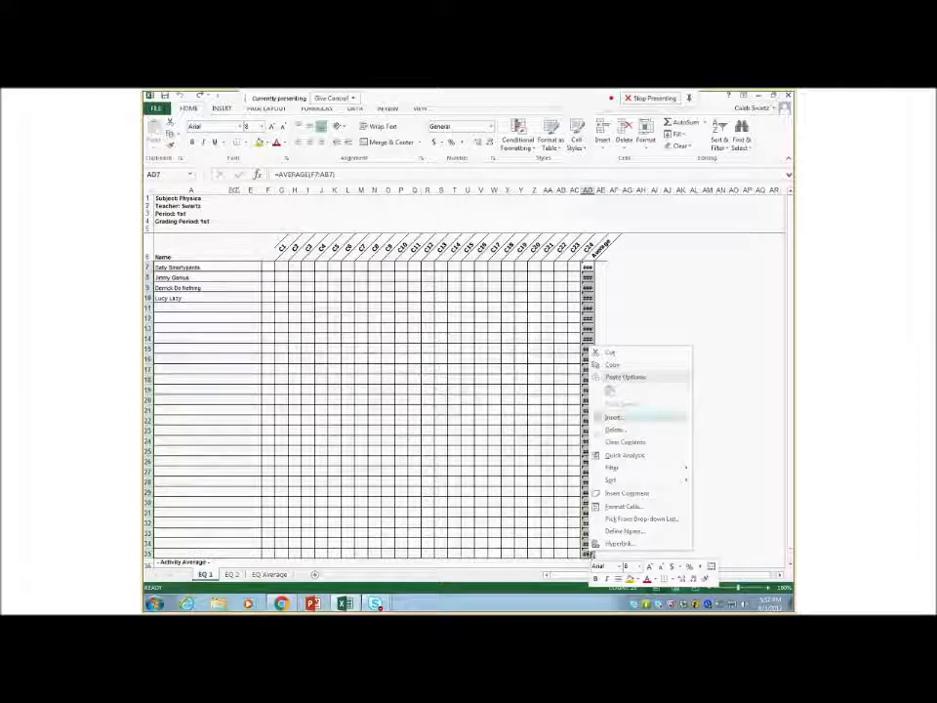
left_click(609, 365)
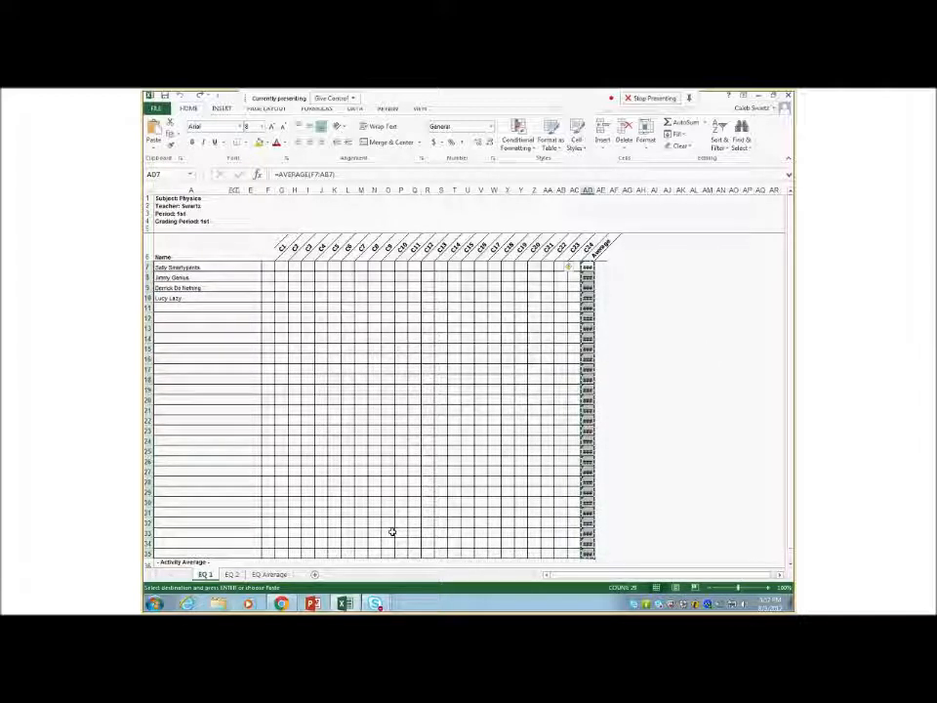
Step: Paste the copied EQ 1 averages as links into F7:F35 on the EQ Average sheet, and check them against the source sheet
left_click(271, 575)
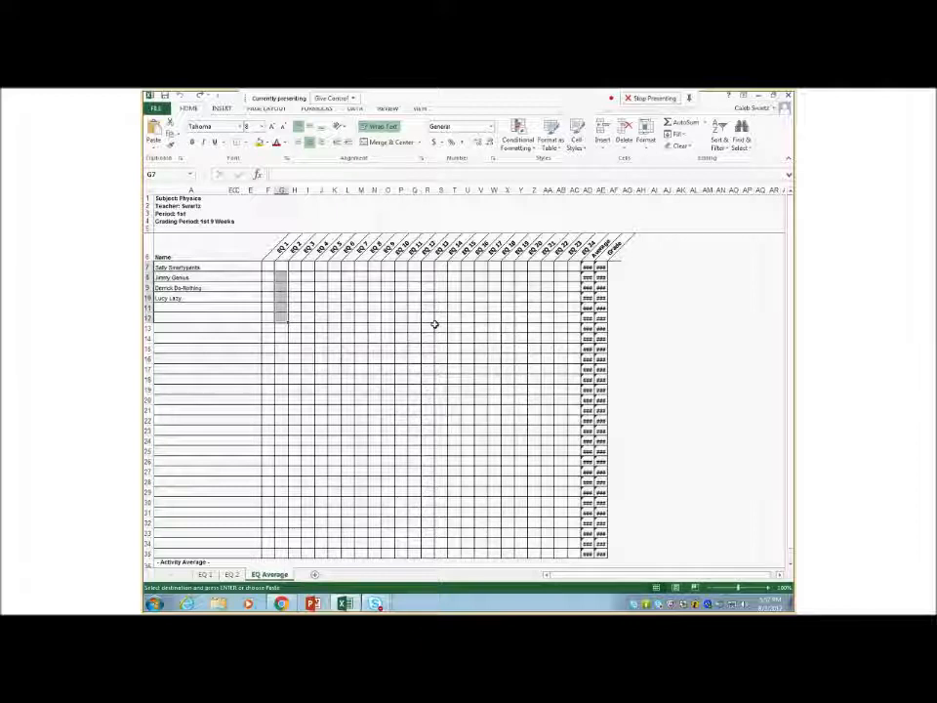
left_click(269, 266)
left_click_drag(269, 267, 270, 552)
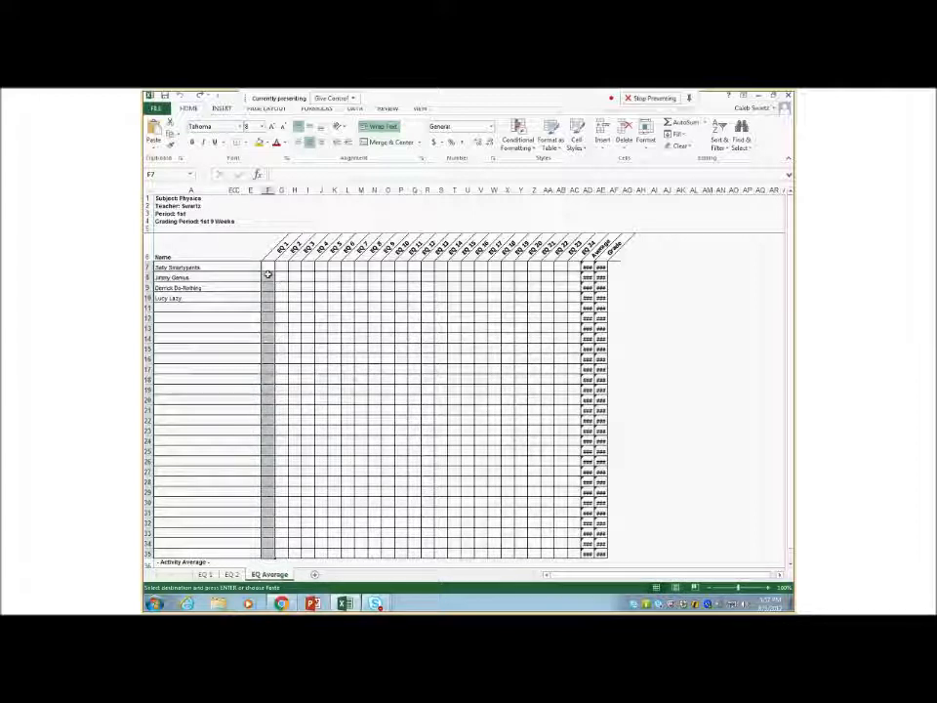
right_click(269, 266)
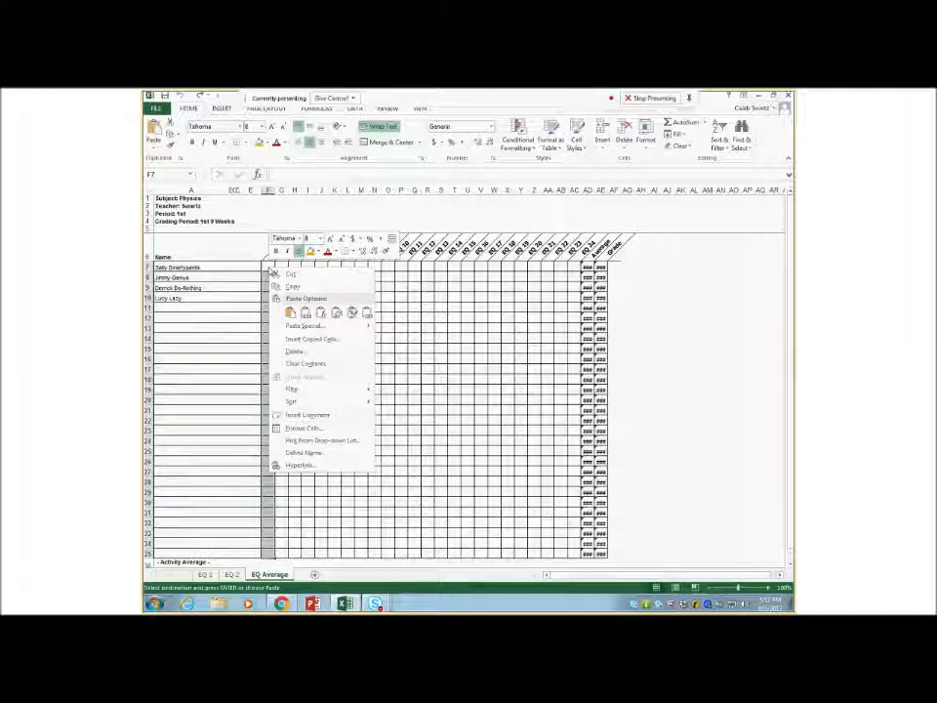
left_click(367, 312)
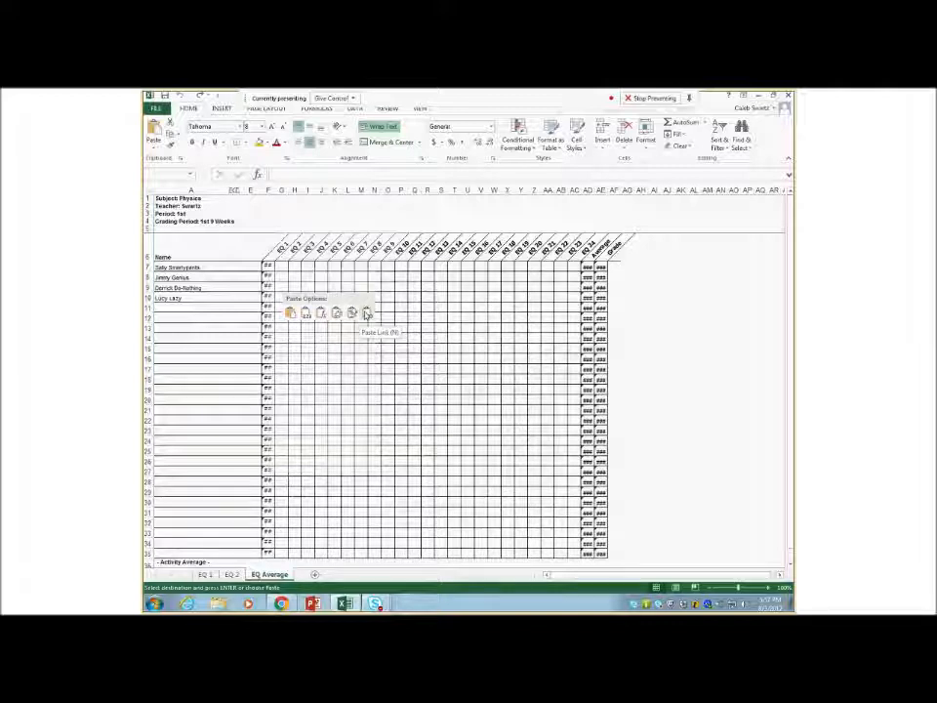
left_click(367, 313)
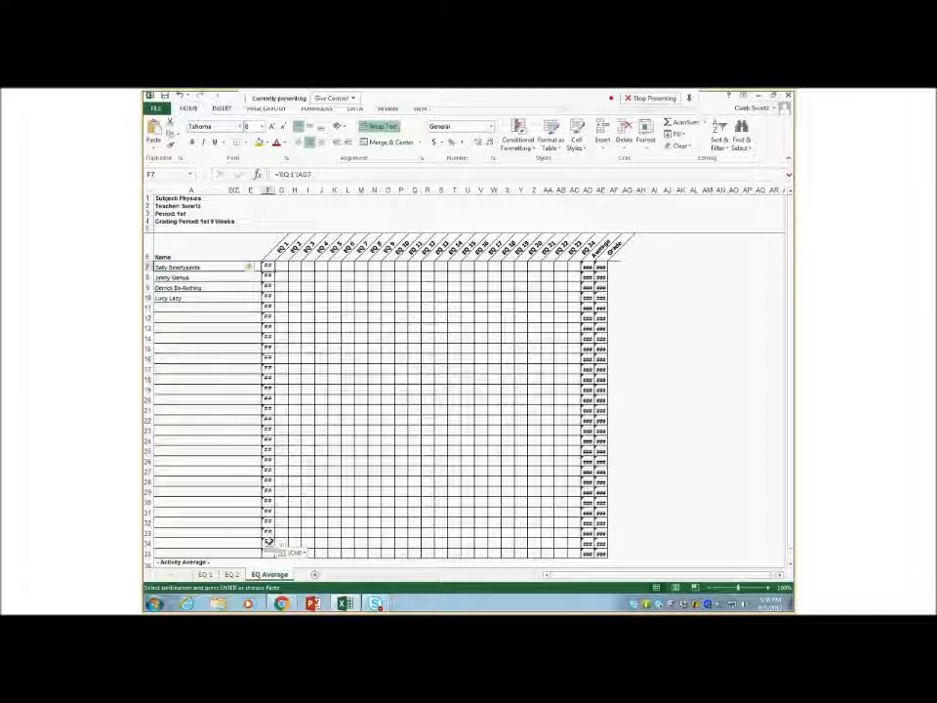
left_click(205, 574)
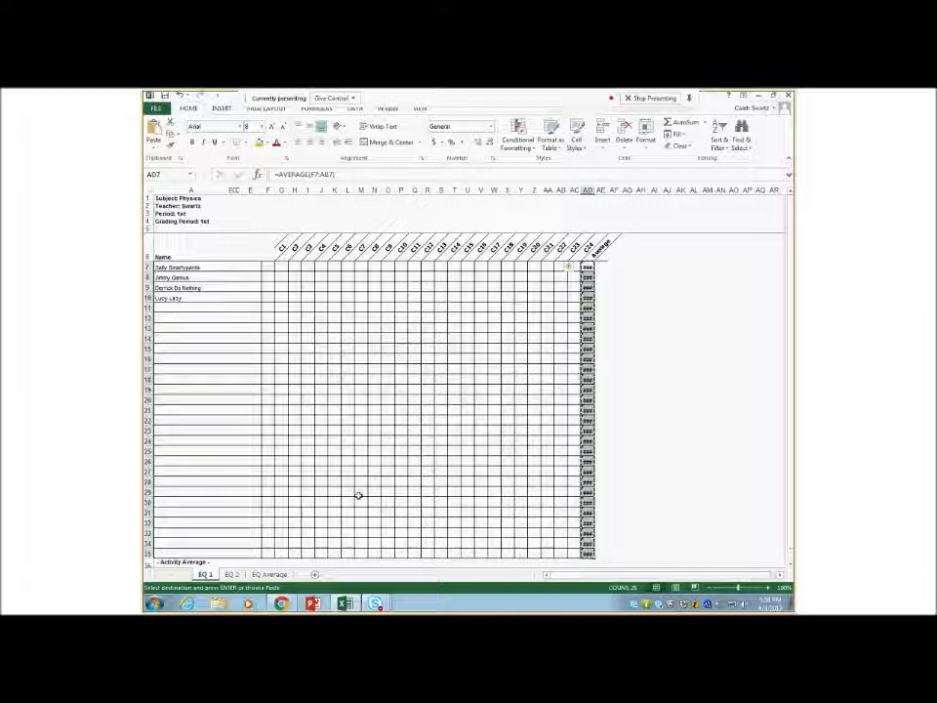
left_click(269, 575)
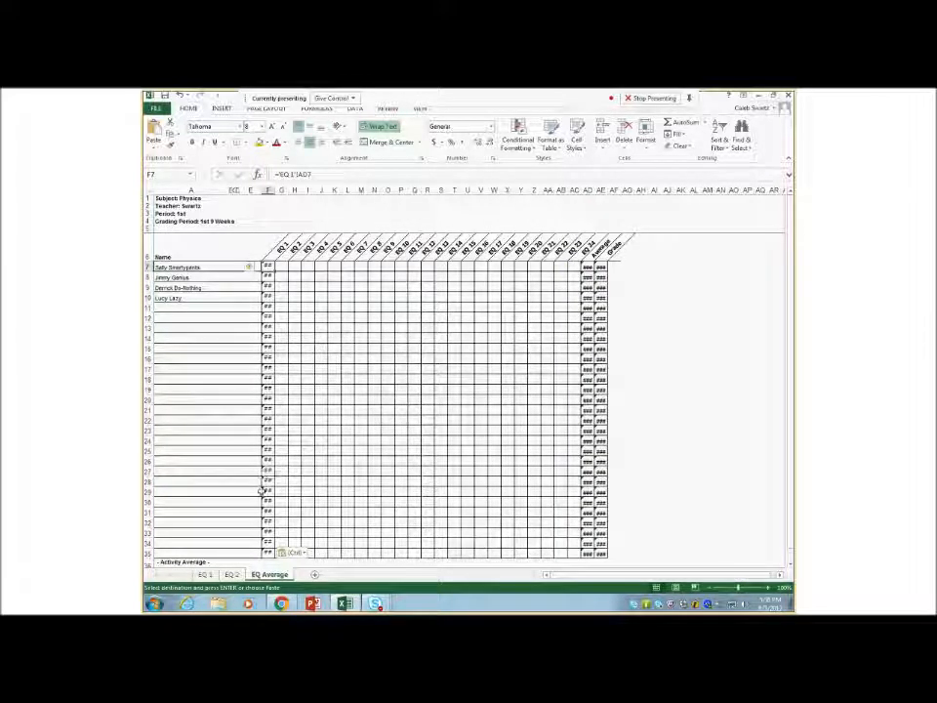
Step: Copy the Average column cells AD7:AD35 from the EQ 2 sheet
left_click(232, 576)
left_click_drag(587, 268, 589, 553)
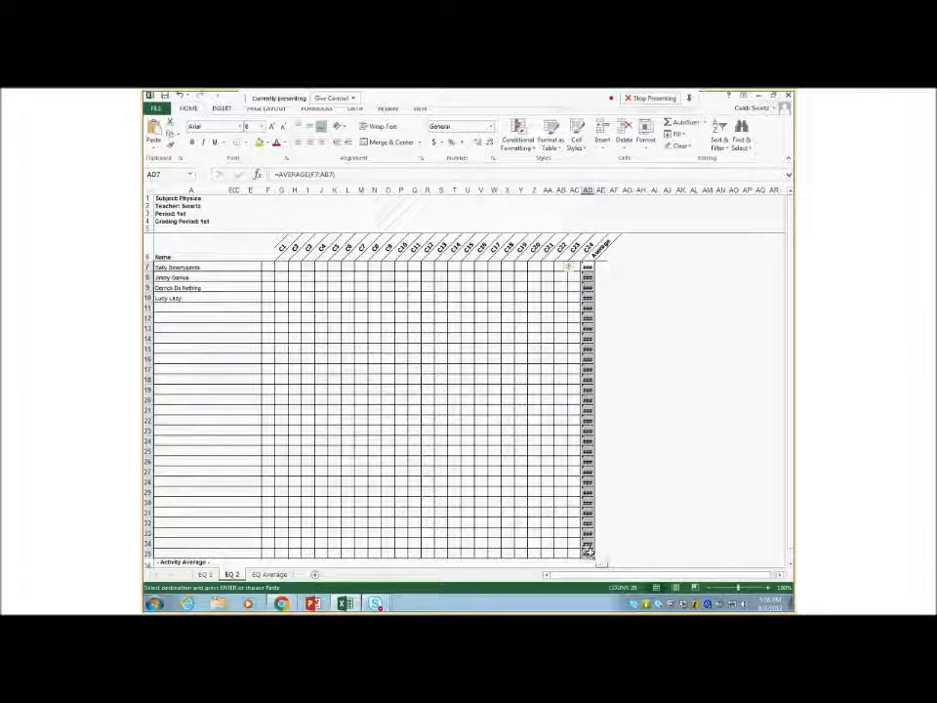
right_click(589, 554)
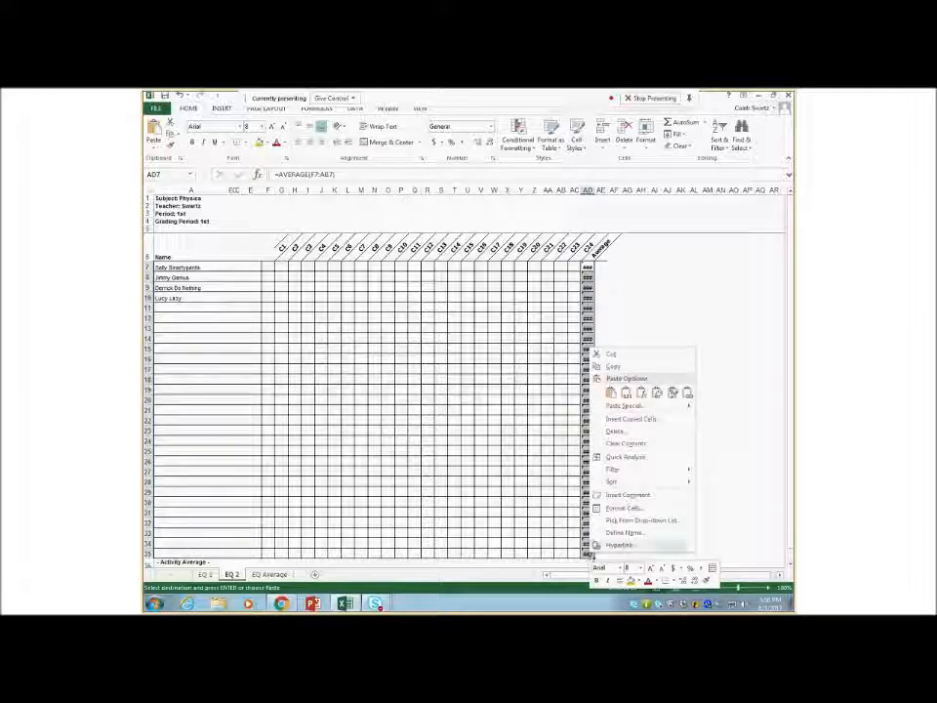
left_click(612, 366)
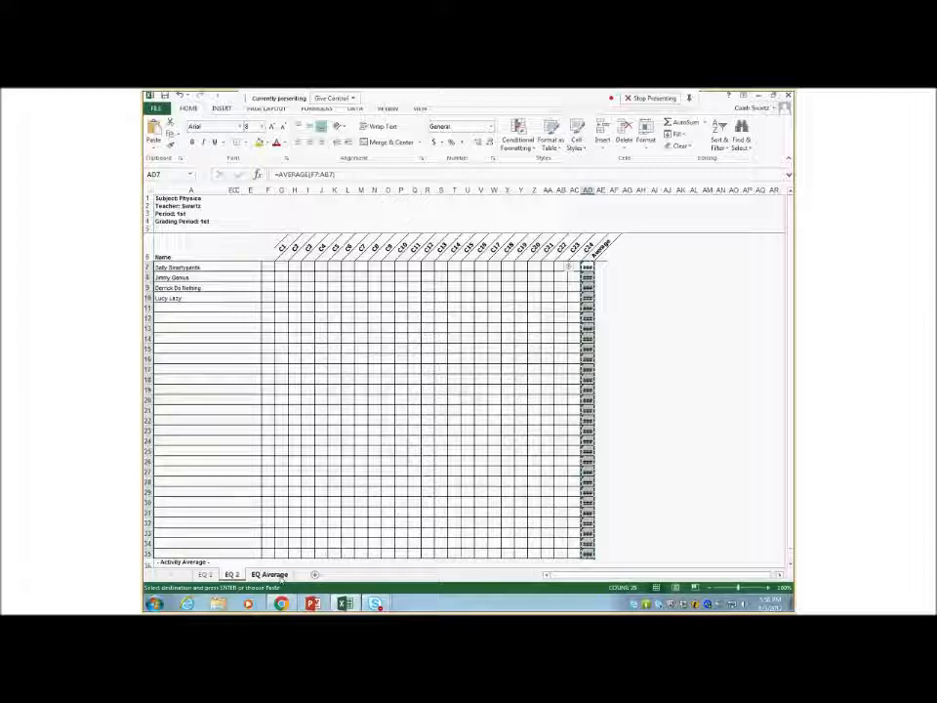
Step: Paste the copied EQ 2 averages as links into G7:G35 on the EQ Average sheet
left_click(278, 575)
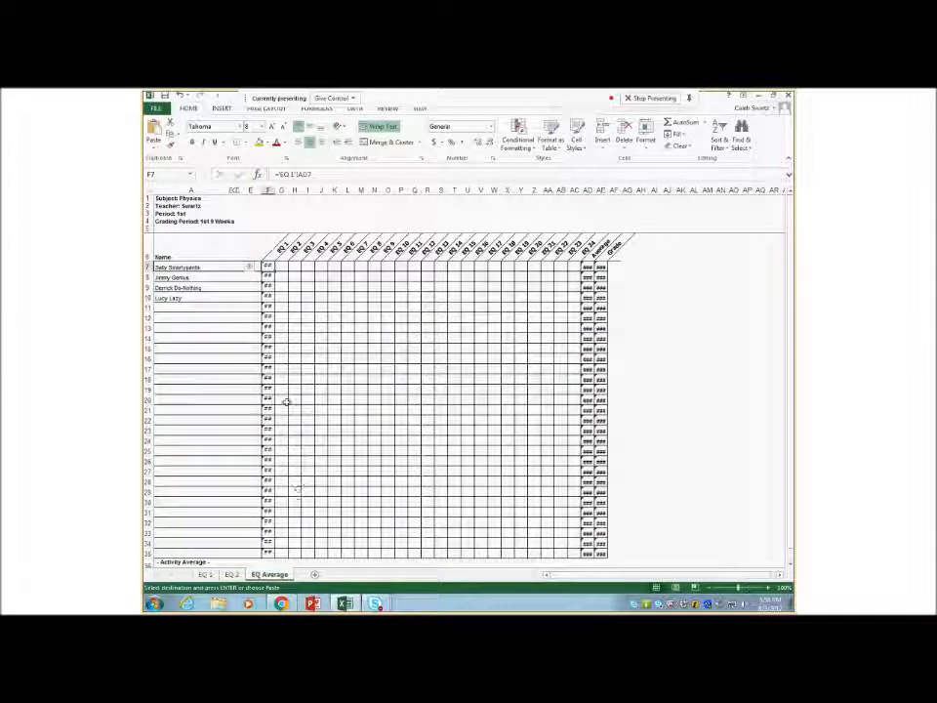
left_click(281, 266)
left_click_drag(281, 265, 281, 550)
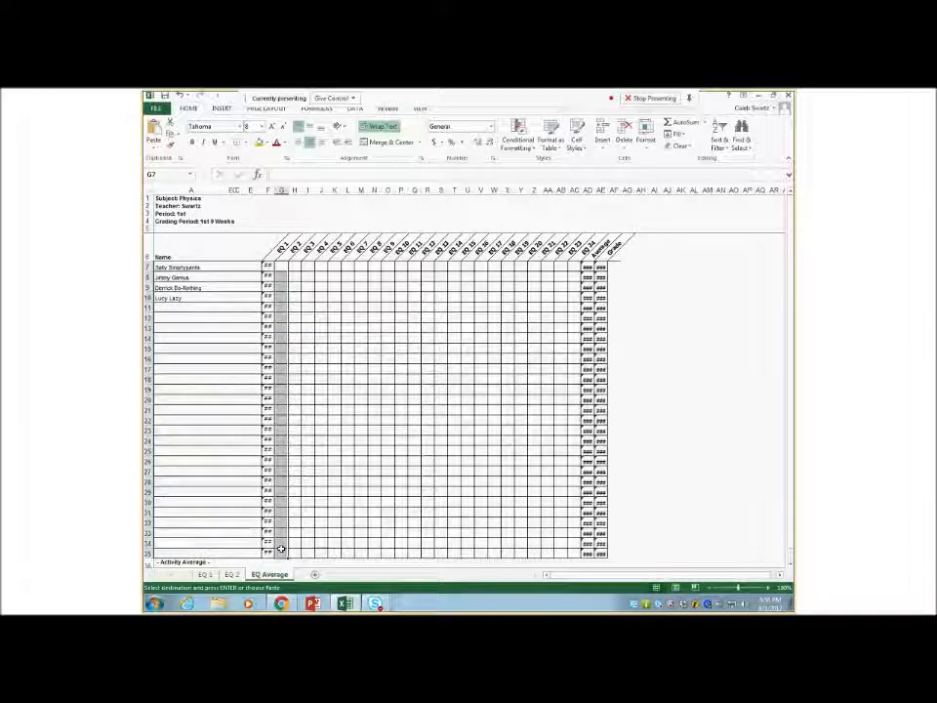
right_click(281, 550)
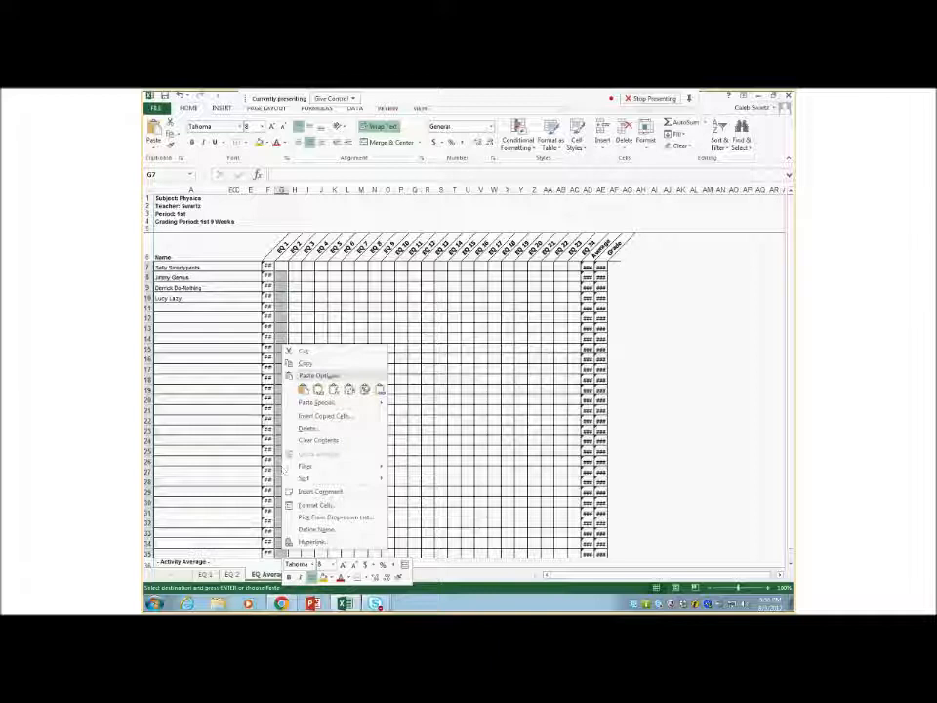
left_click(380, 389)
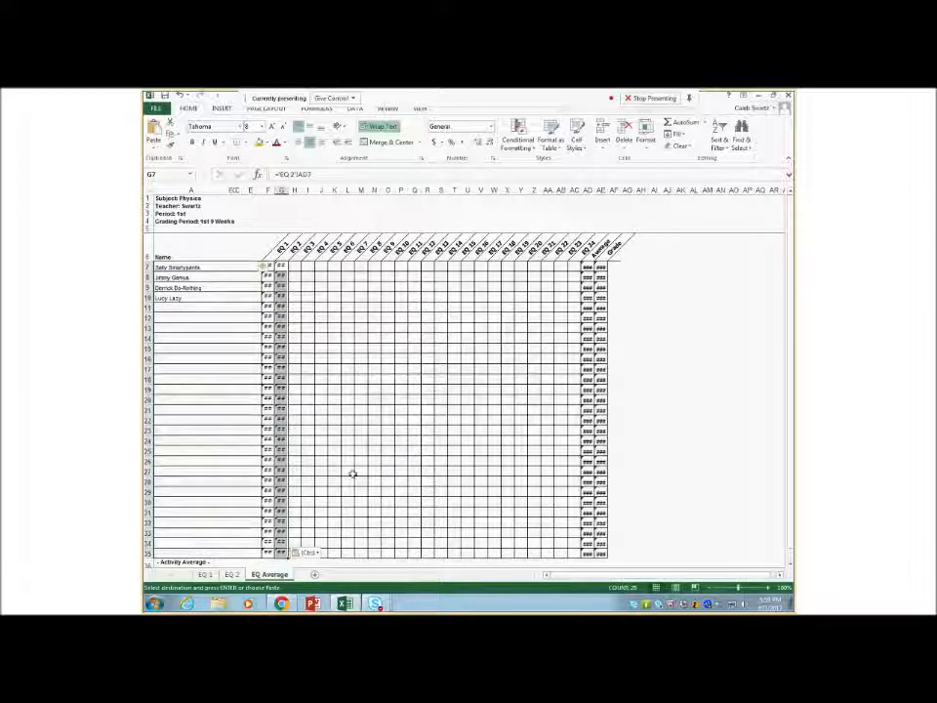
Step: Enter a score of 3 in F7, G7 and H7 on the EQ 1 sheet, and check the first student's average in AD7
key("ctrl+Page_Up")
key("ctrl+Page_Up")
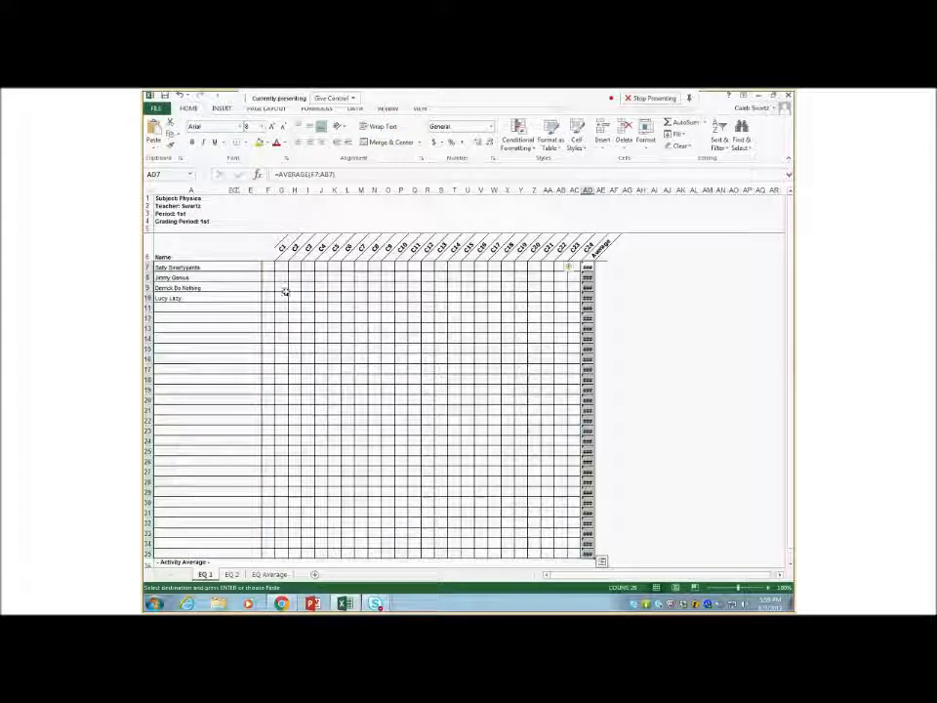
left_click(269, 268)
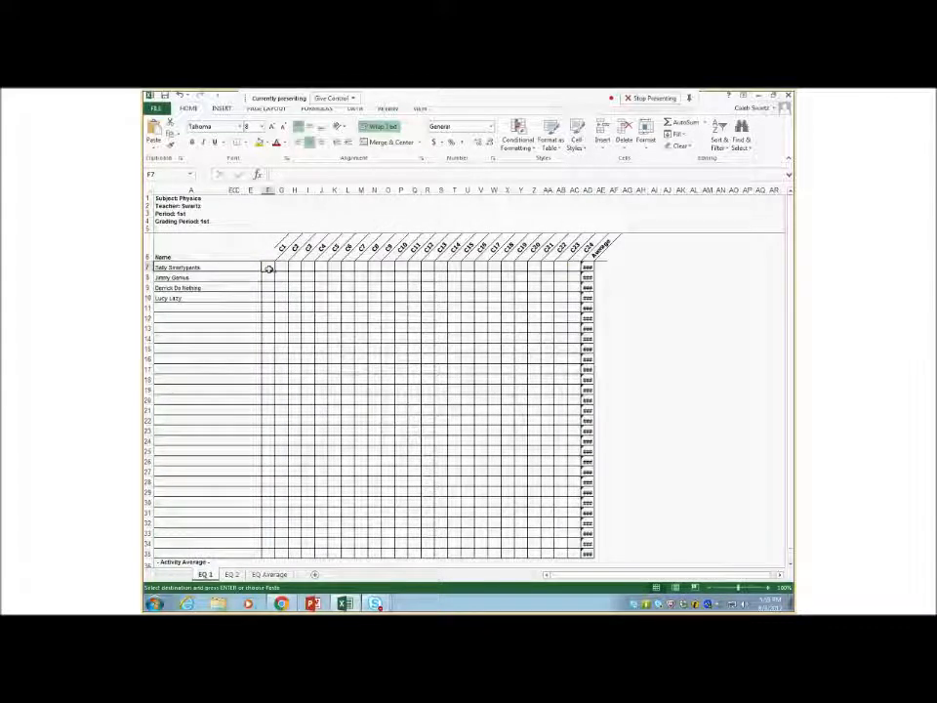
type("3")
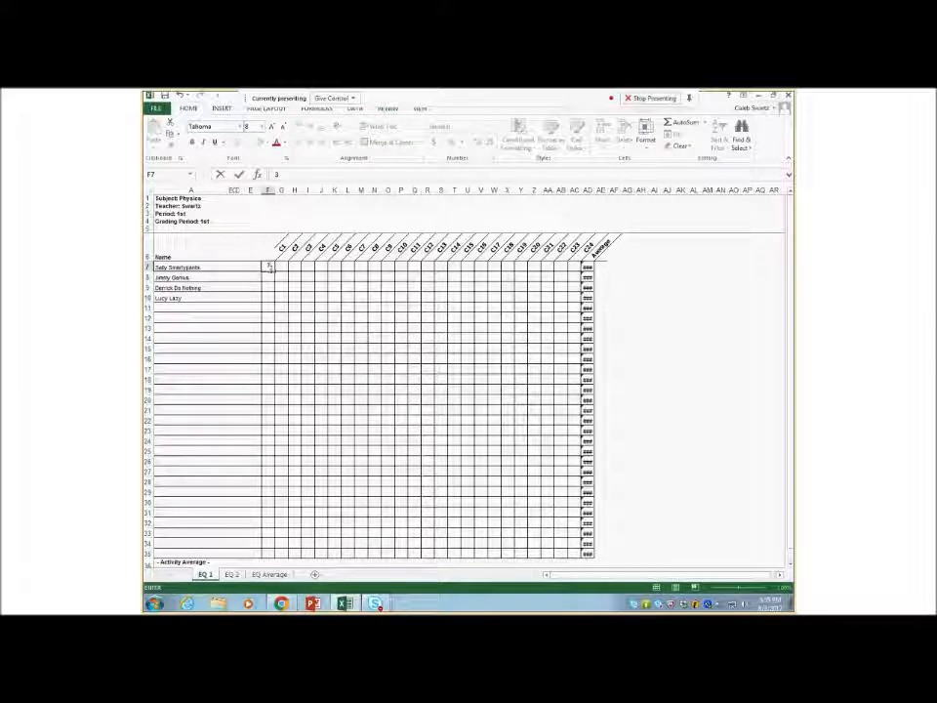
key("Tab")
type("3")
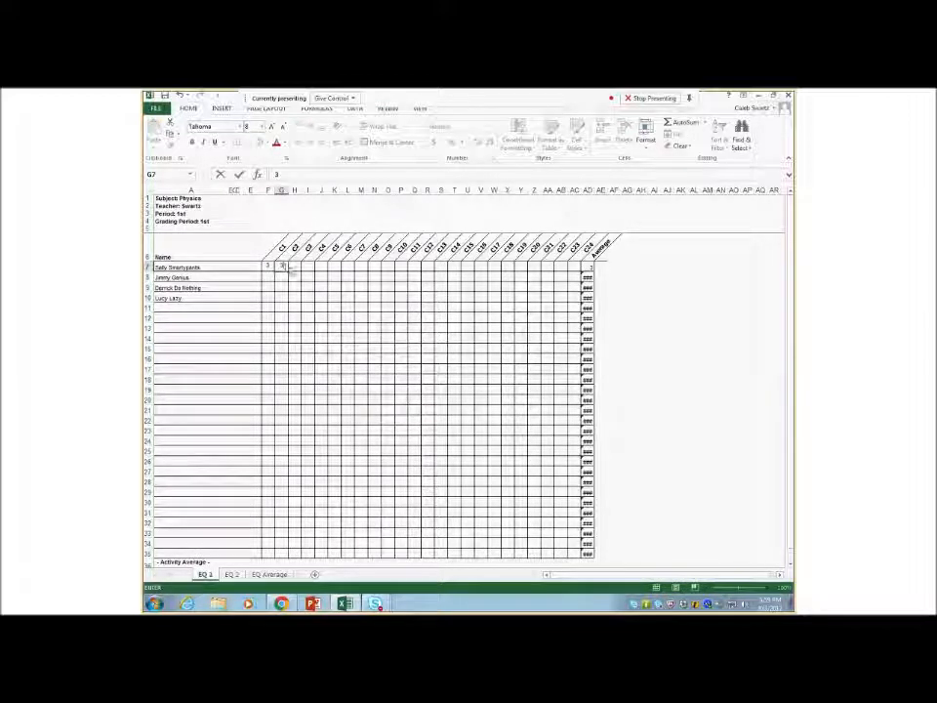
key("Tab")
type("3")
left_click(585, 266)
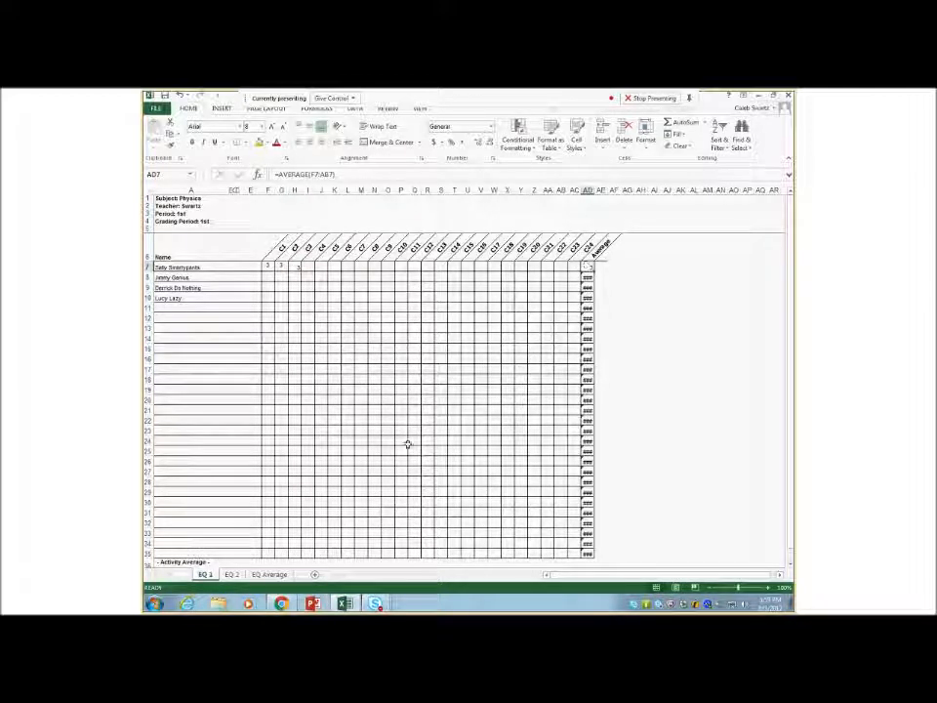
Step: Check the first student's linked EQ 1 and EQ 2 averages in row 7 of the EQ Average sheet
left_click(232, 575)
left_click(266, 576)
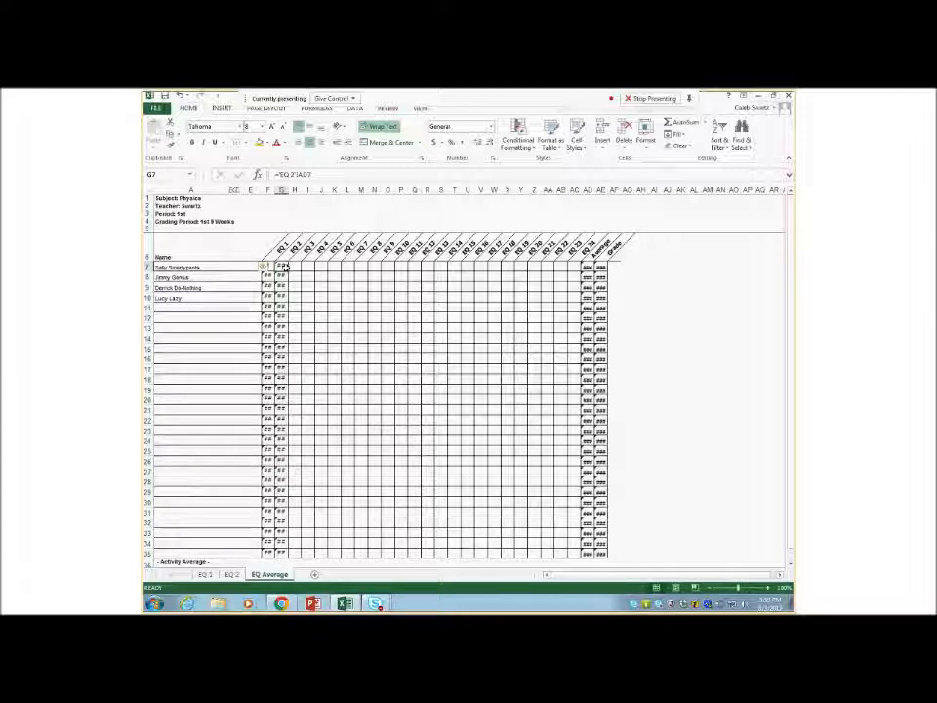
left_click(282, 295)
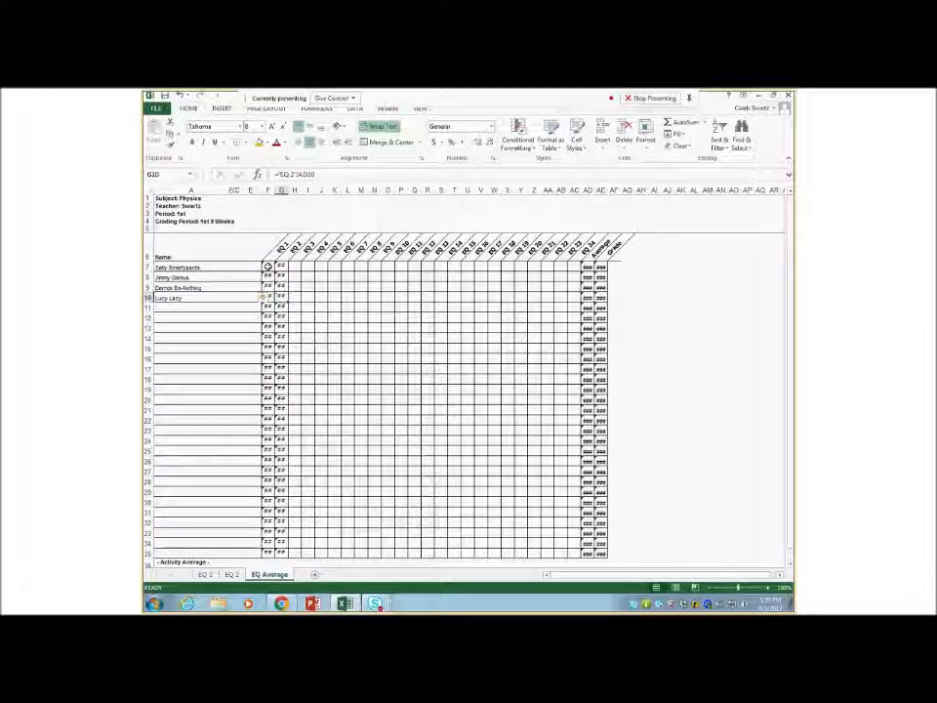
left_click(267, 267)
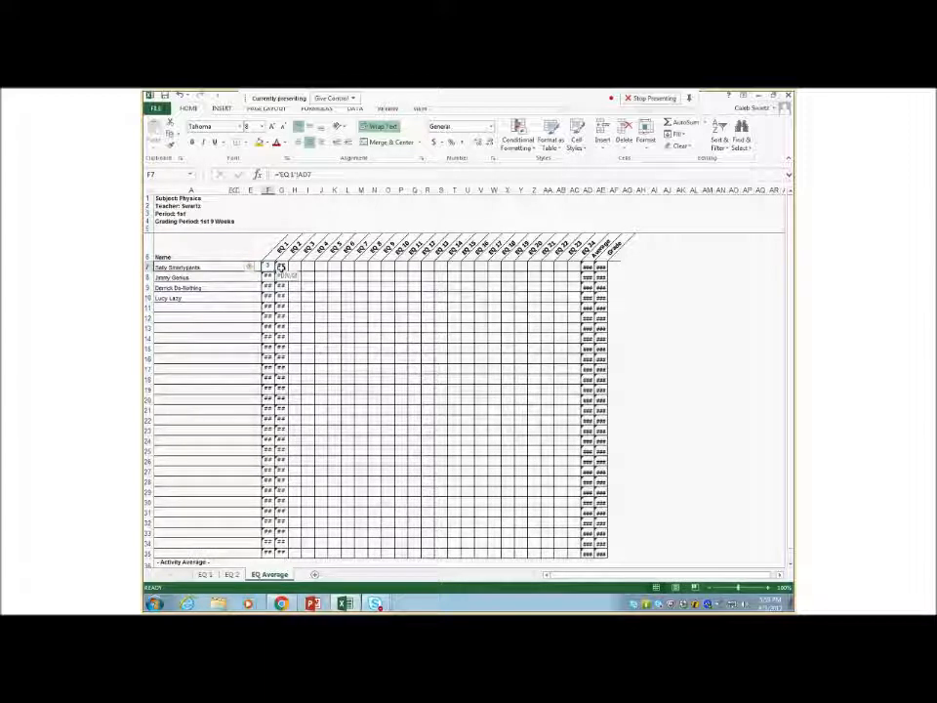
Step: Enter a score of 3 in F7, G7 and H7 on the EQ 2 sheet, and review the linked results on EQ Average
left_click(231, 574)
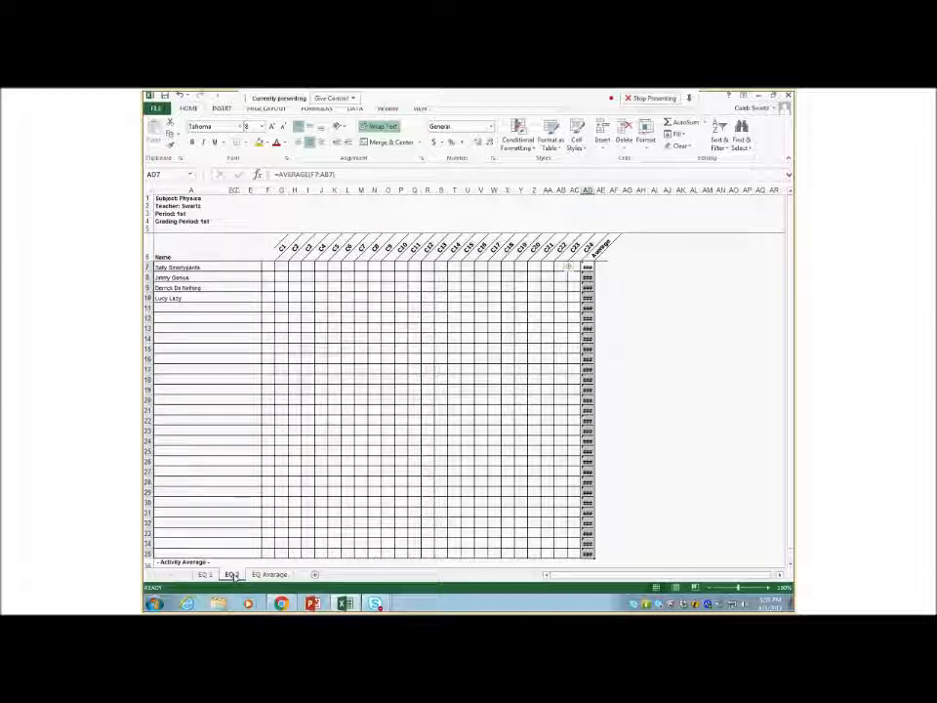
left_click(267, 268)
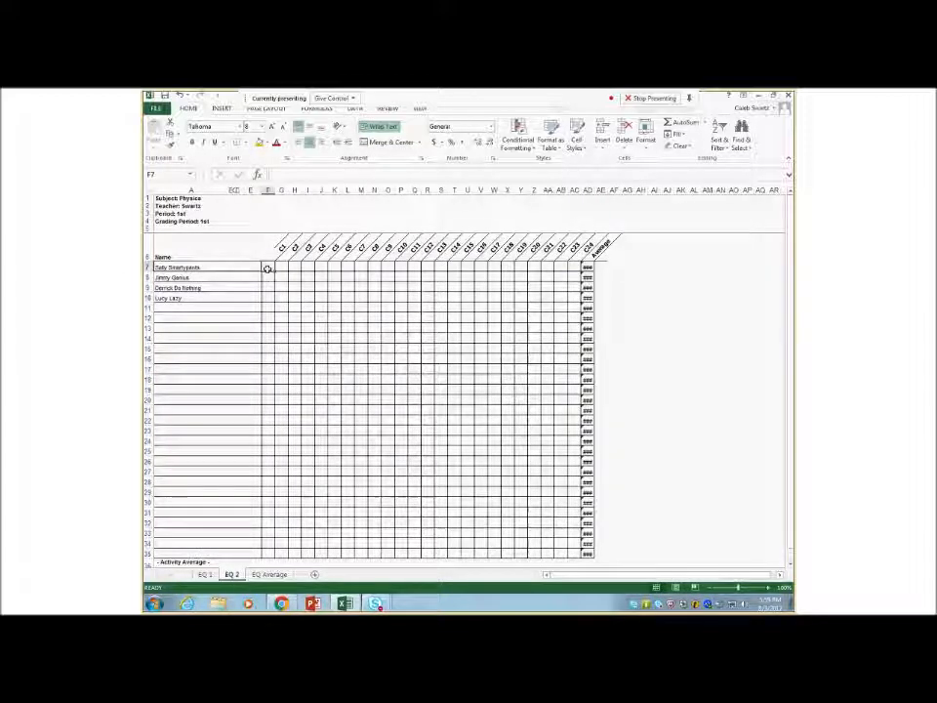
type("3")
left_click(282, 266)
type("3")
left_click(295, 267)
type("3")
key("Return")
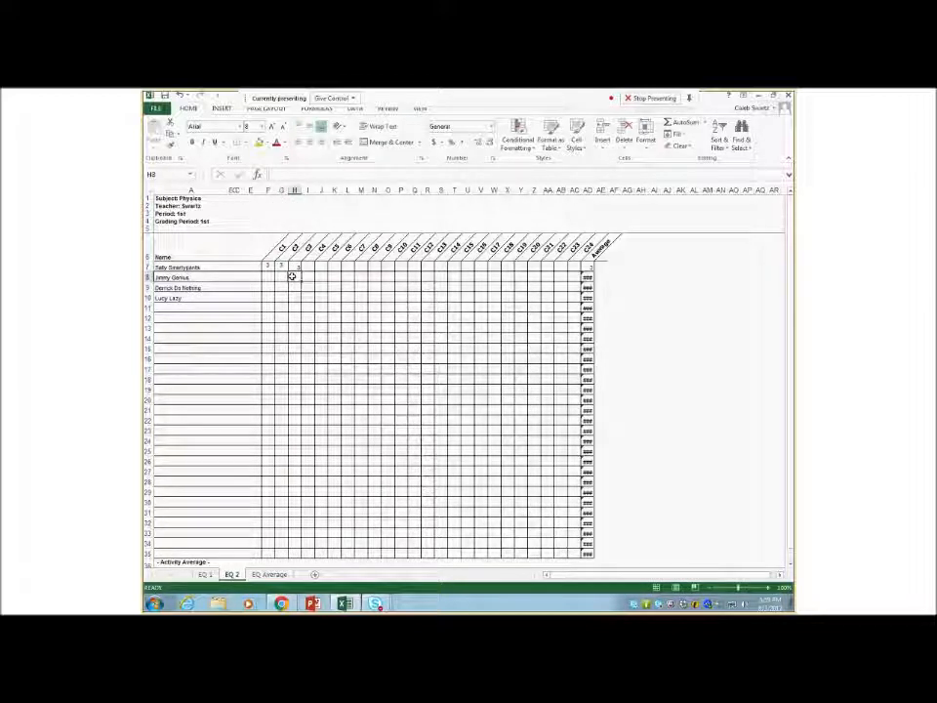
left_click(270, 575)
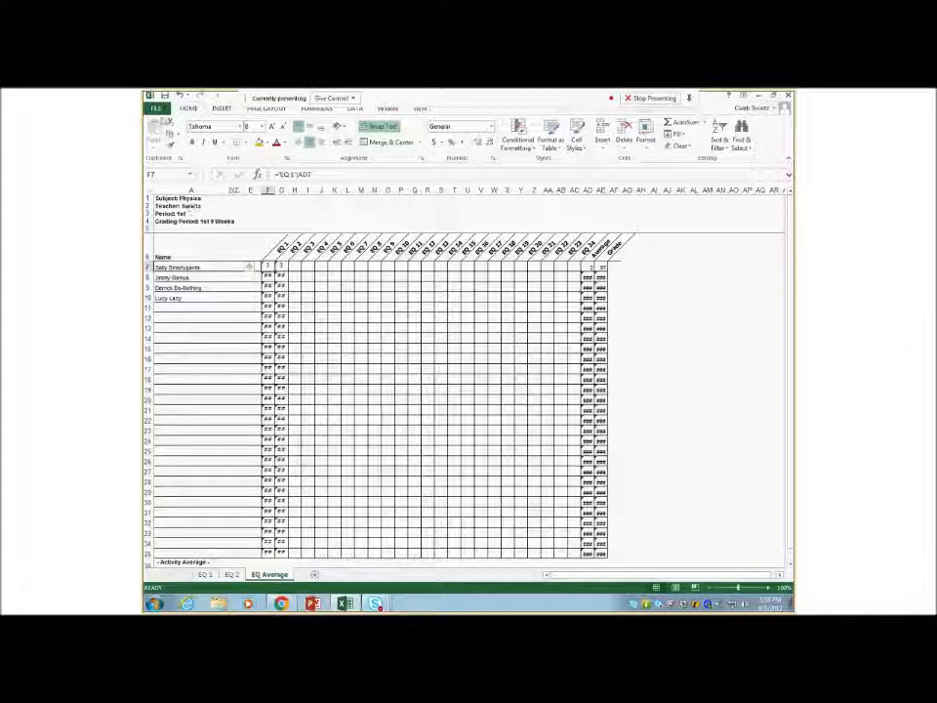
left_click(159, 109)
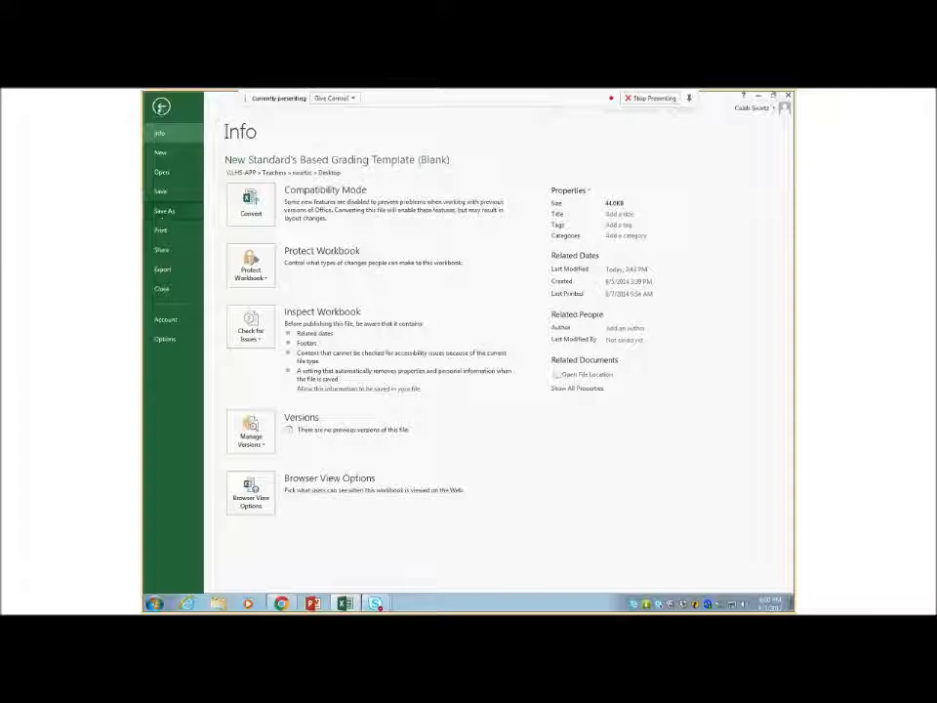
left_click(159, 107)
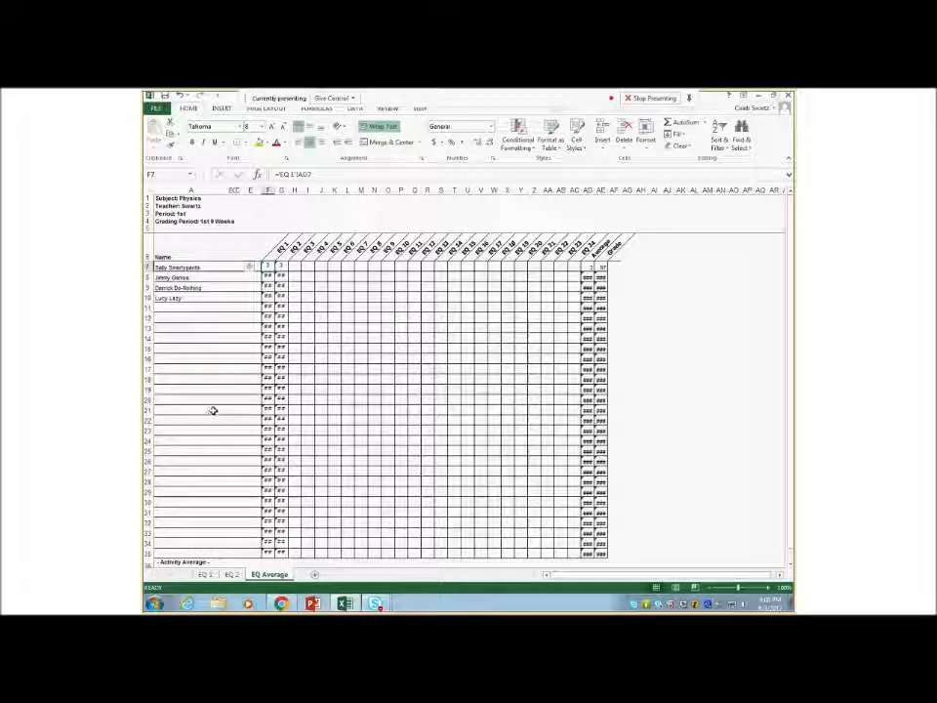
left_click(214, 309)
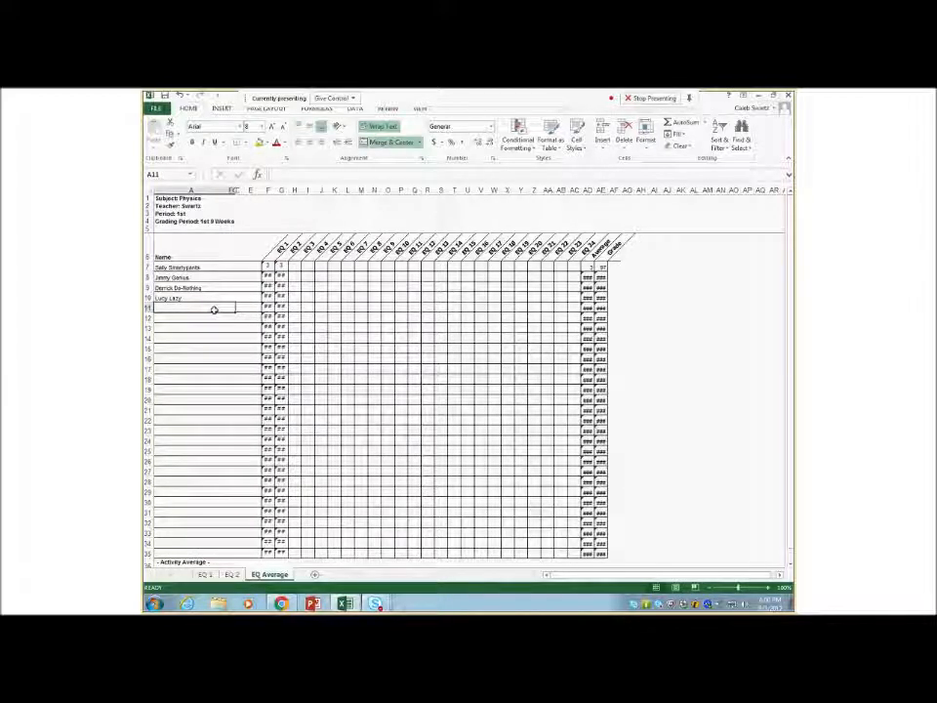